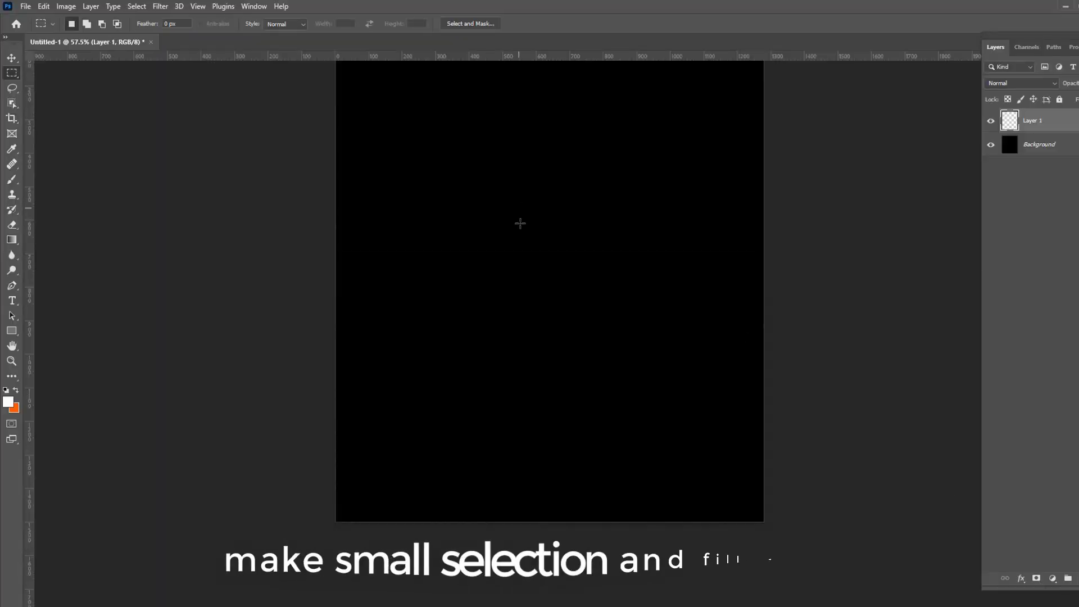
- Select a thin vertical strip near the top centre of the canvas and fill it white
drag(519, 209, 526, 276)
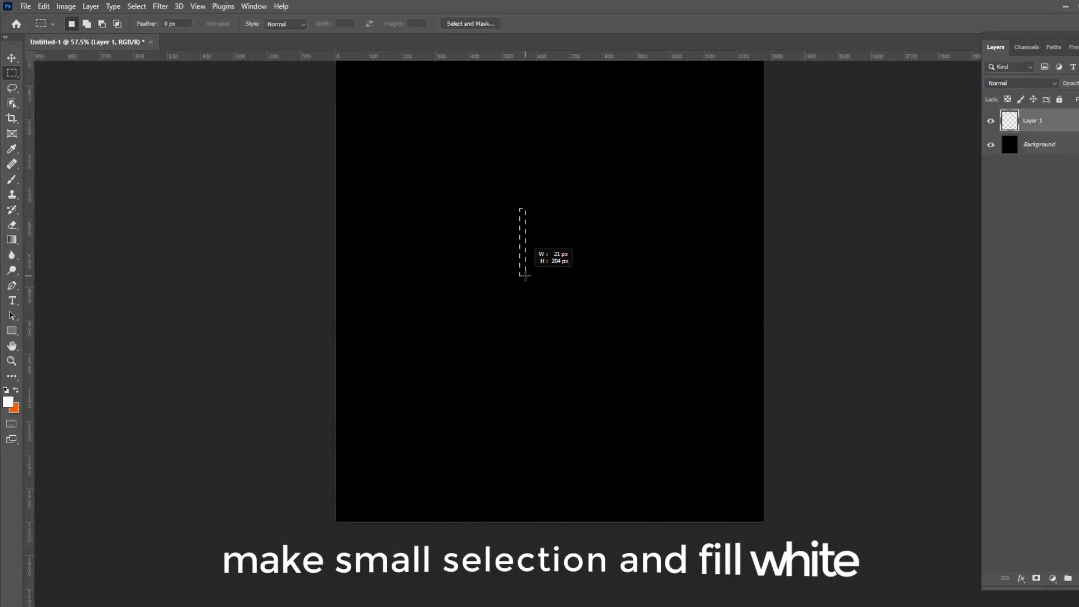
click(43, 6)
click(73, 192)
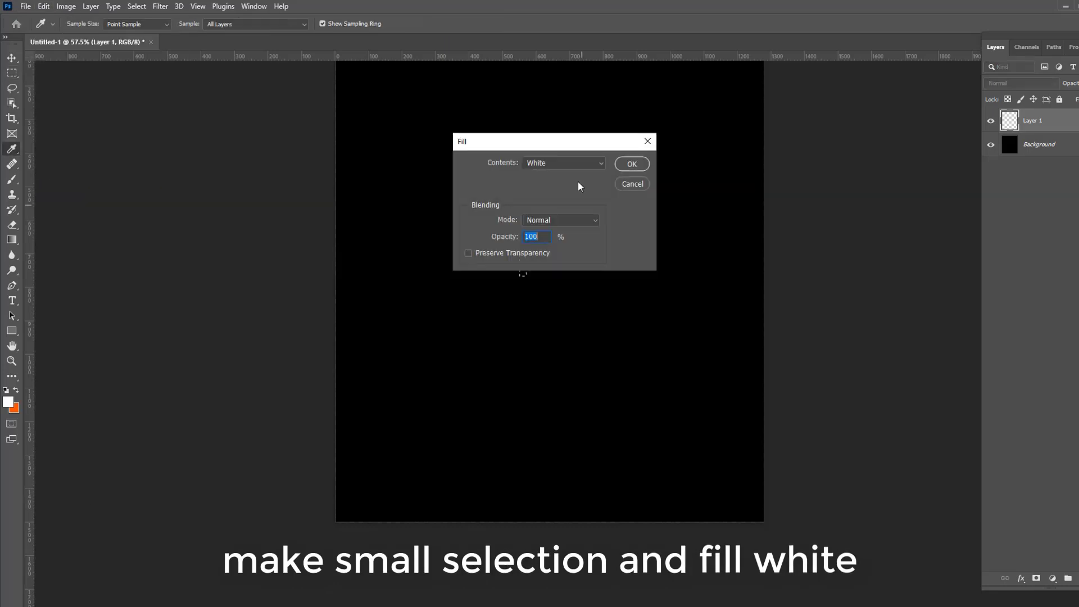
click(562, 163)
click(557, 272)
click(629, 162)
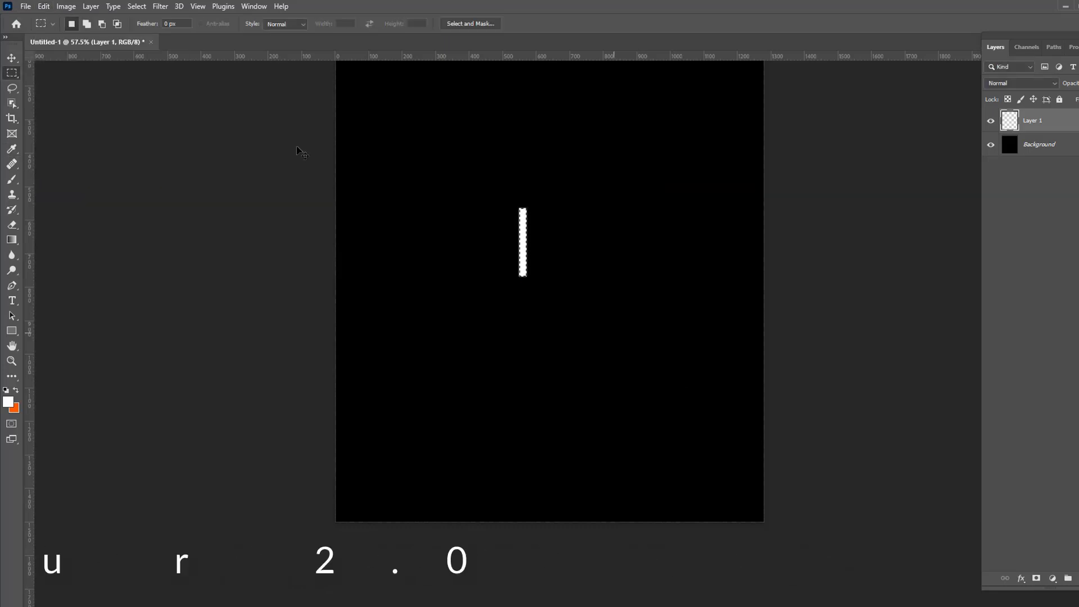
key(ctrl+d)
- Apply a 2.0 px Gaussian Blur to the white strip
click(160, 6)
click(329, 200)
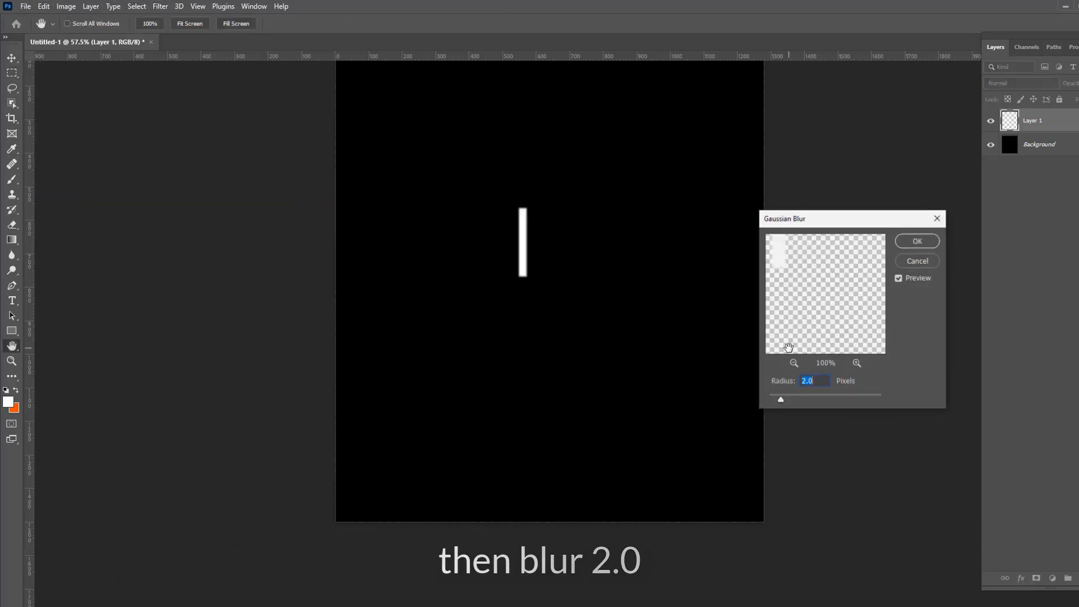
click(918, 243)
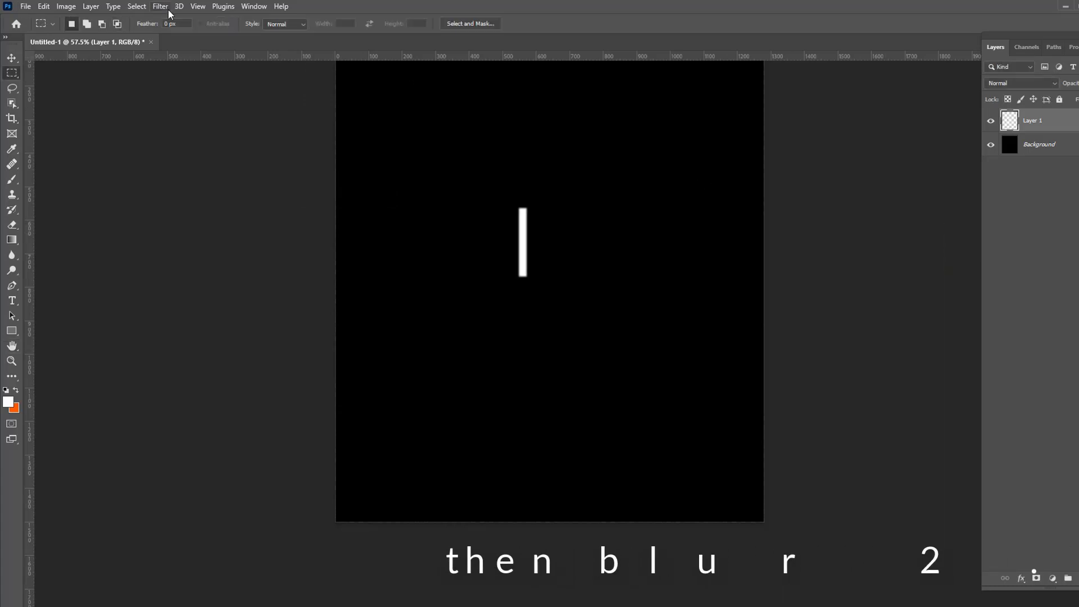
- Streak the strip leftward by applying the Wind filter three times
click(163, 7)
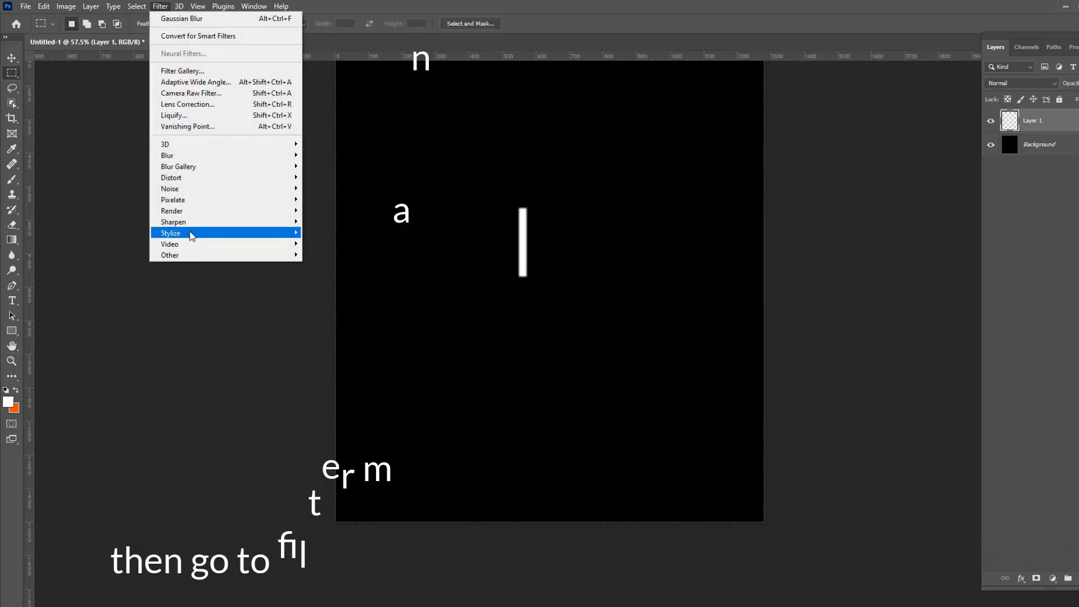
mouse_move(173, 232)
click(340, 316)
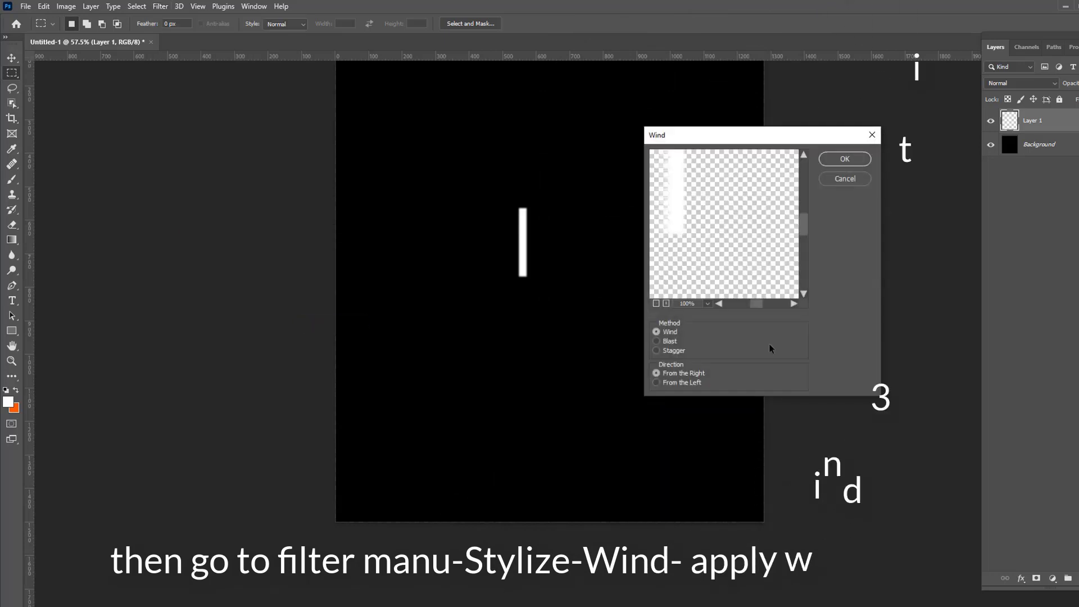
click(845, 159)
click(160, 6)
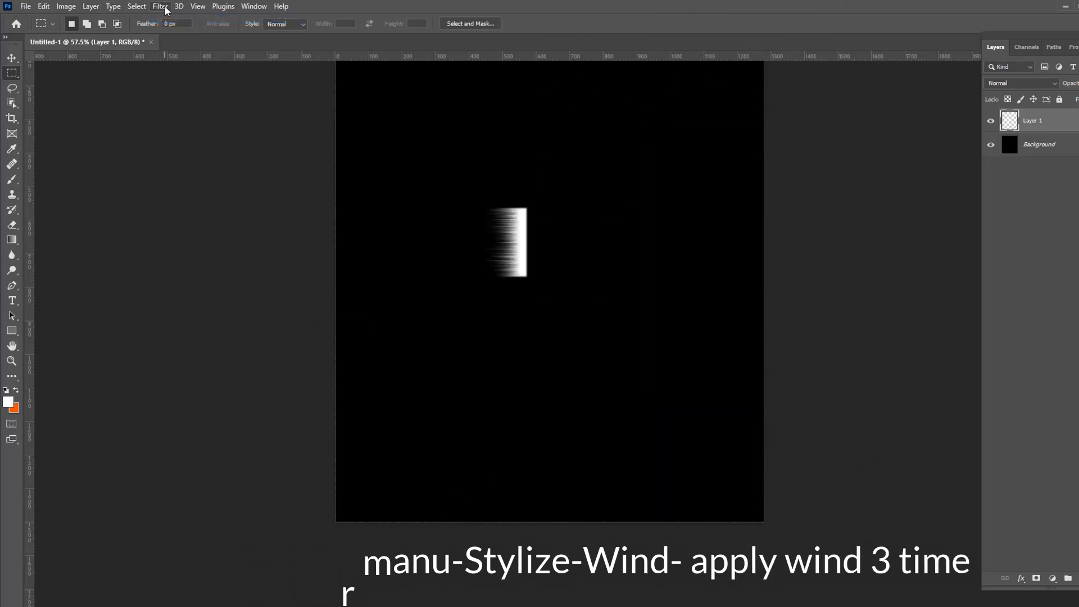
click(165, 7)
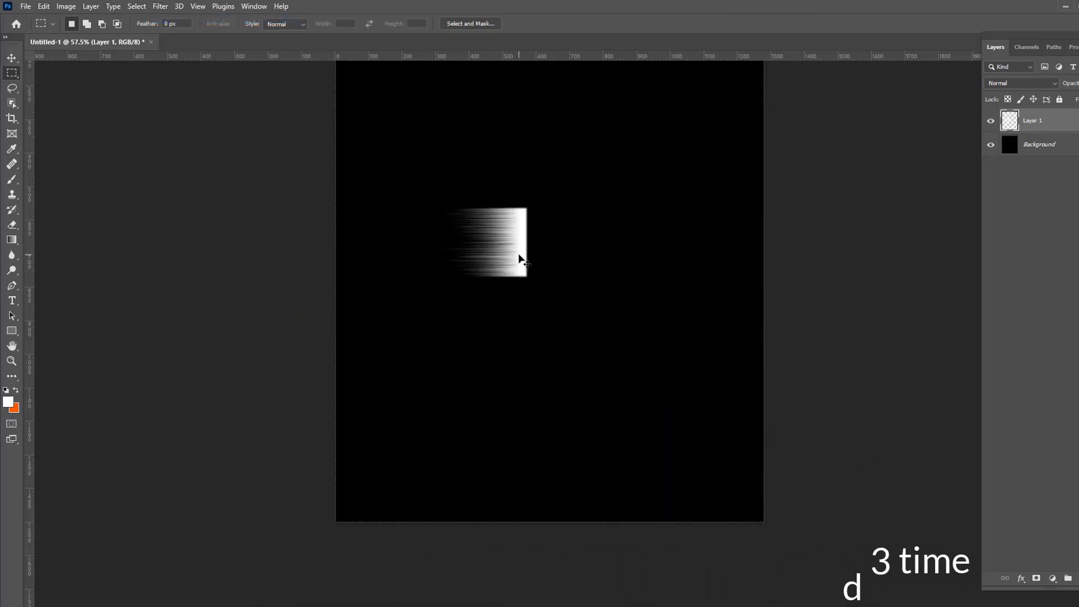
key(ctrl+t)
- Warp the streaked block, pulling the left corners into a point and bulging the right end round
scroll(441, 241, up, 2)
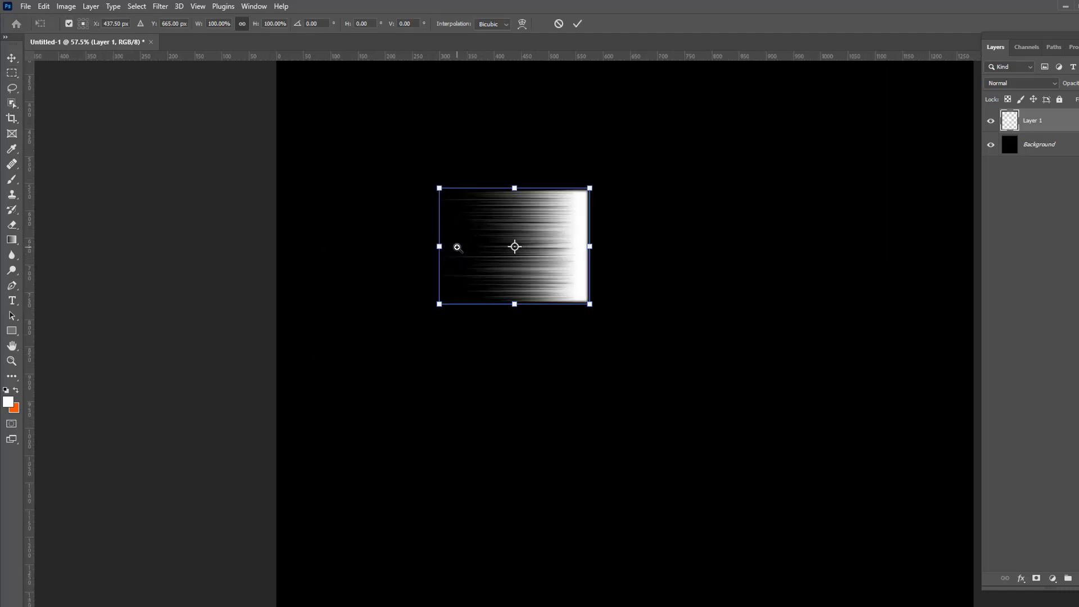
right_click(553, 268)
click(591, 352)
drag(439, 188, 439, 241)
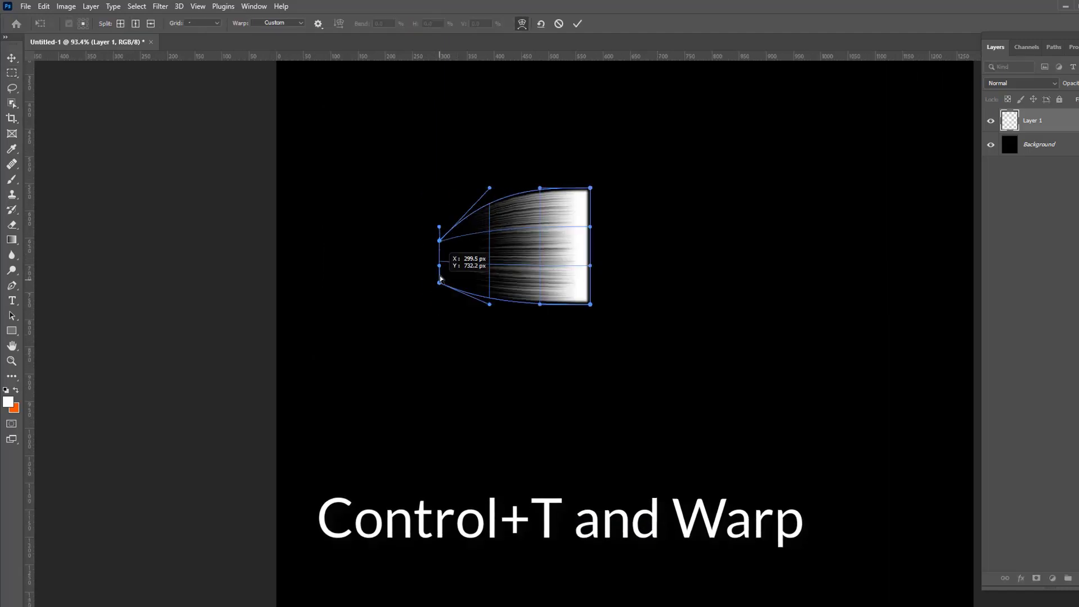
drag(439, 304, 437, 248)
drag(591, 266, 657, 258)
drag(590, 226, 673, 209)
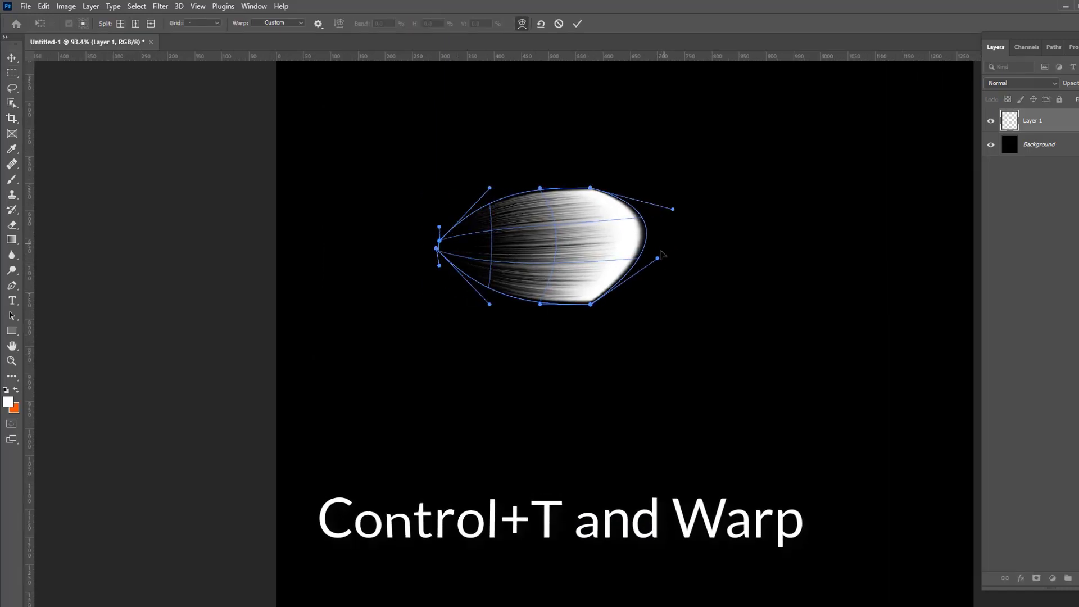
drag(657, 258, 704, 292)
drag(673, 209, 679, 194)
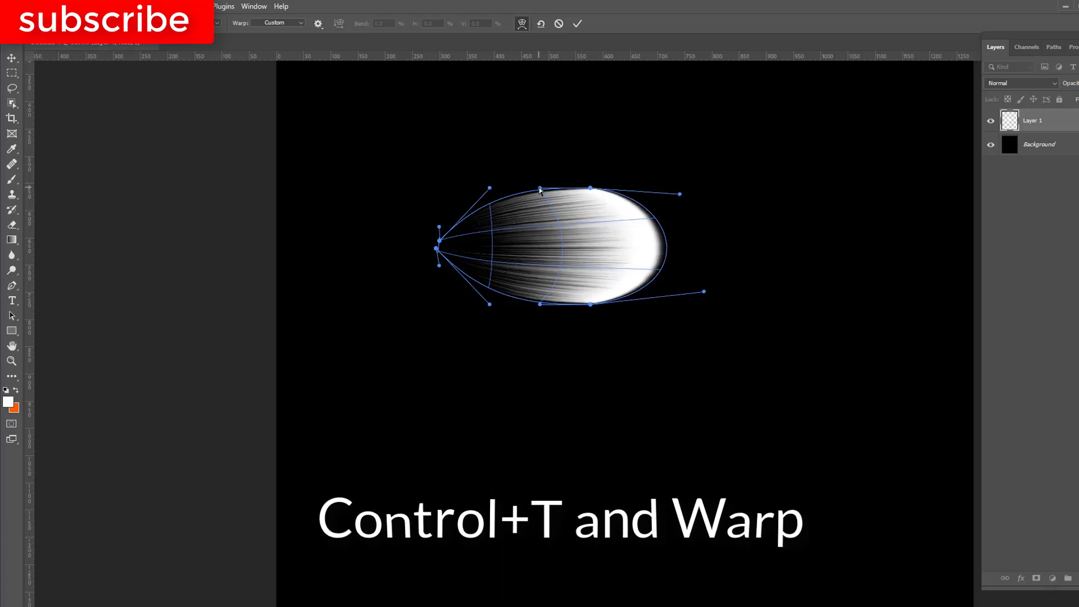
drag(540, 188, 496, 197)
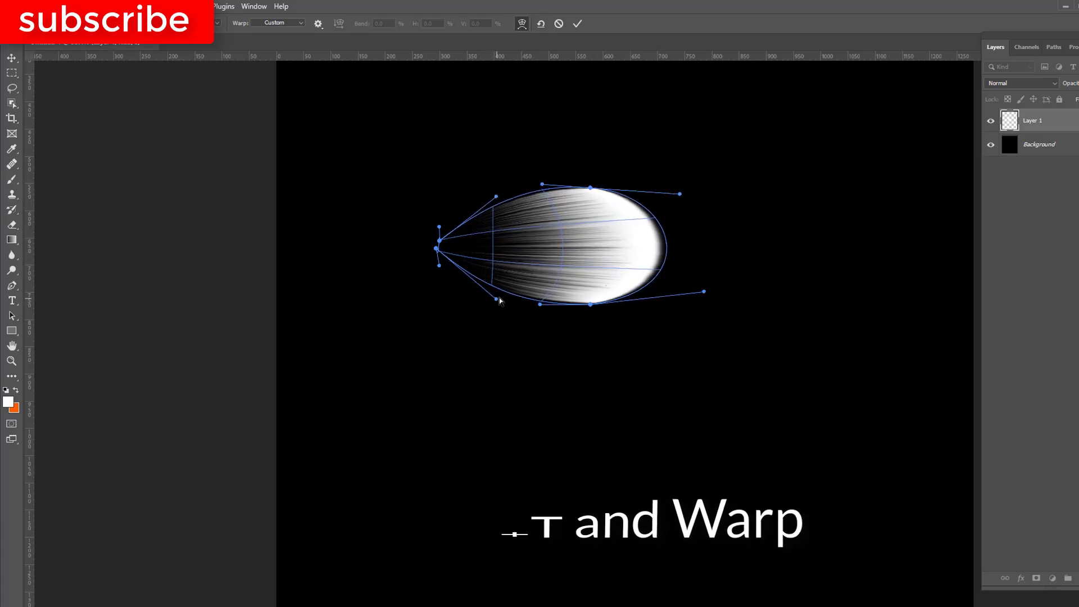
drag(489, 304, 493, 288)
click(578, 24)
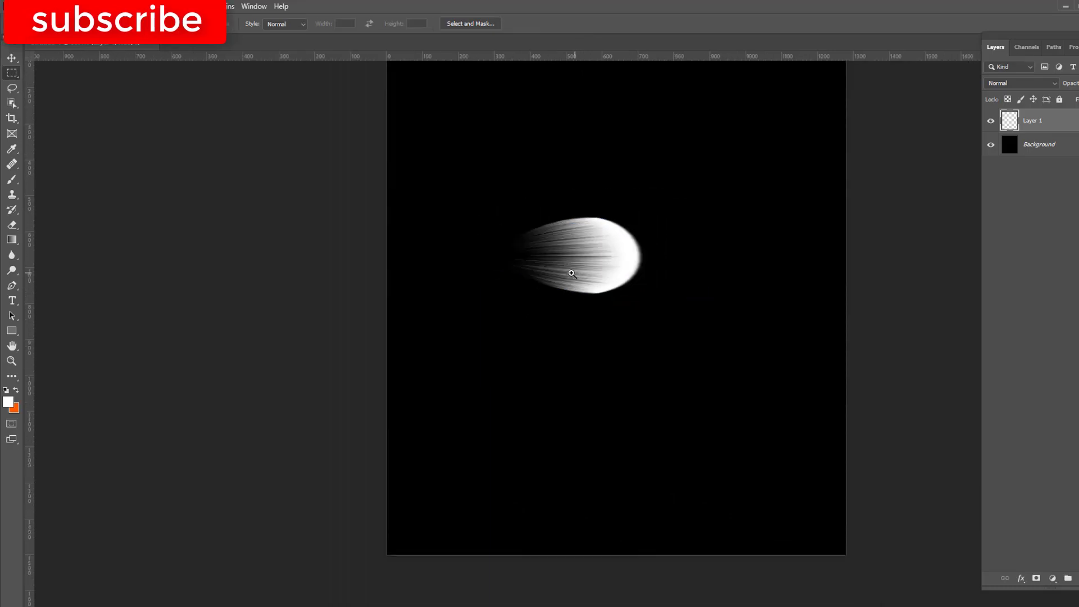
- Tidy the petal's edges with a smaller Eraser, using default black and white colours
scroll(685, 268, up, 3)
click(12, 180)
scroll(584, 340, up, 2)
key(e)
key(d)
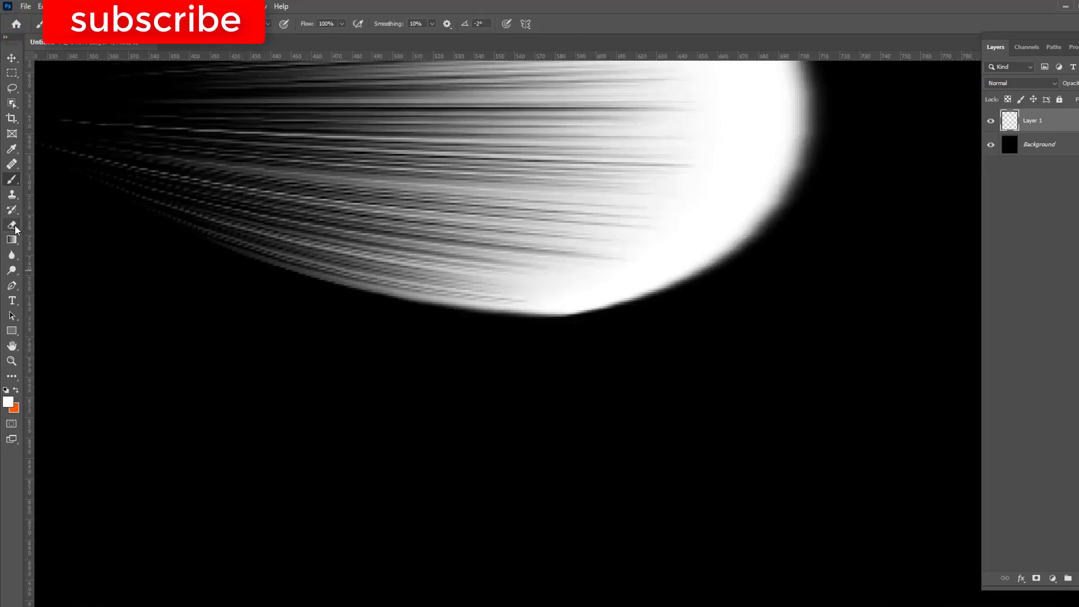
key(bracketleft)
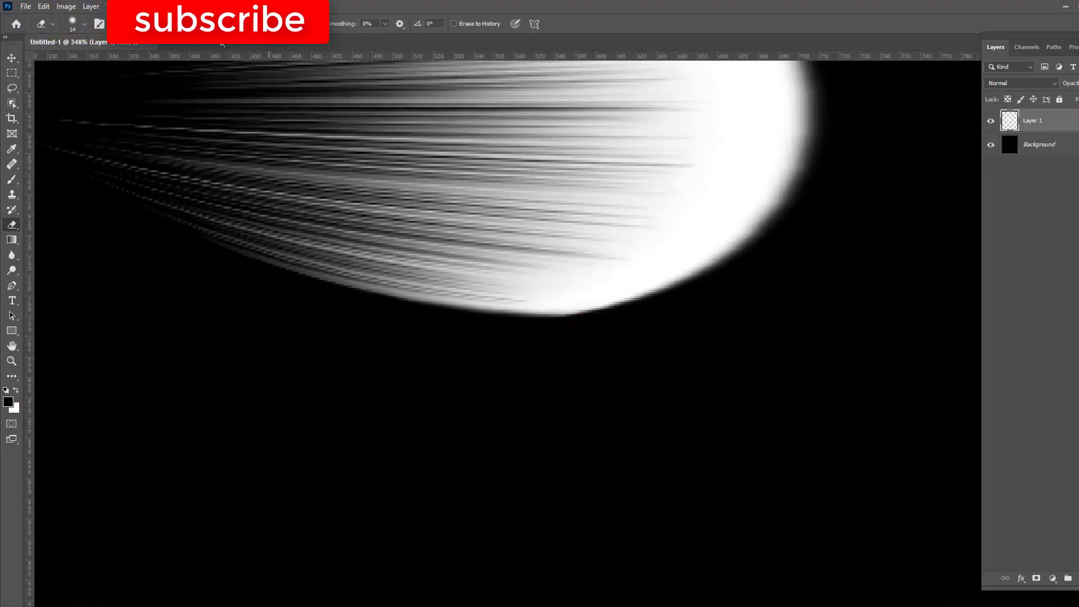
key(ctrl+0)
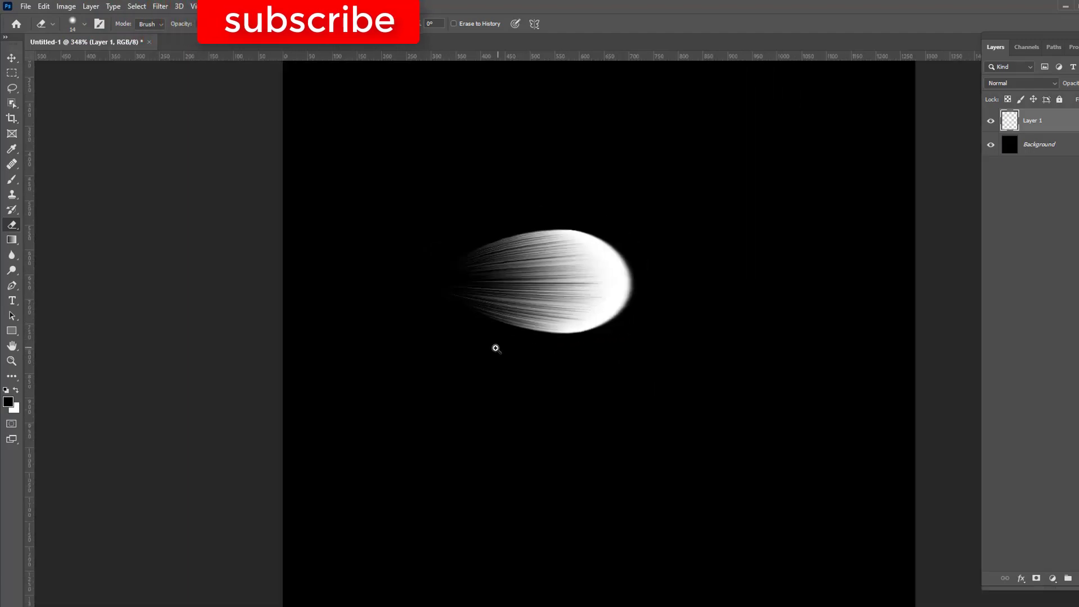
scroll(539, 231, up, 5)
key(ctrl+0)
scroll(545, 361, up, 5)
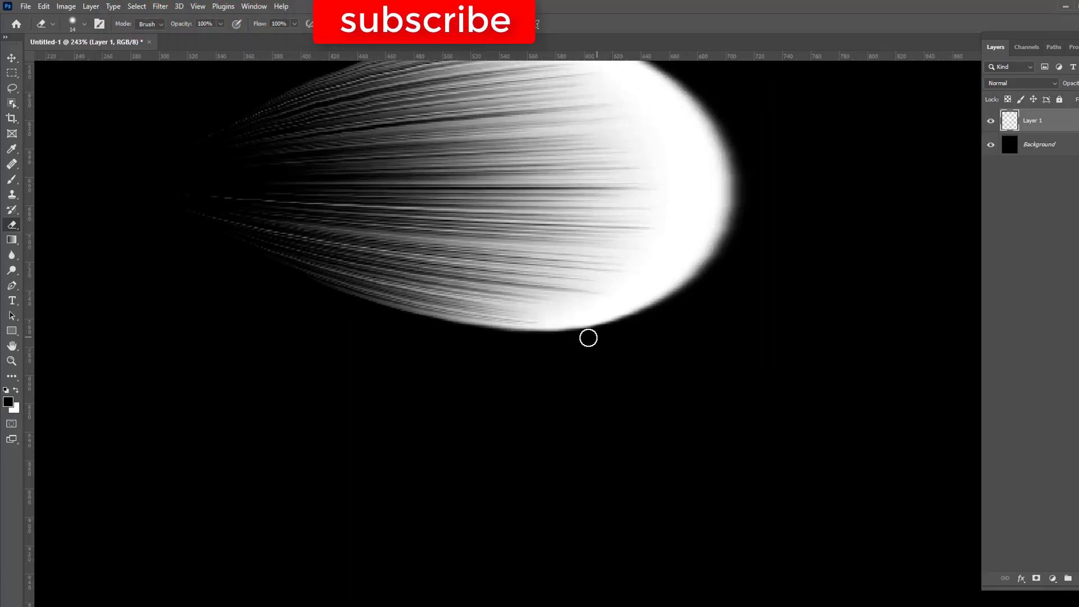
scroll(642, 339, down, 5)
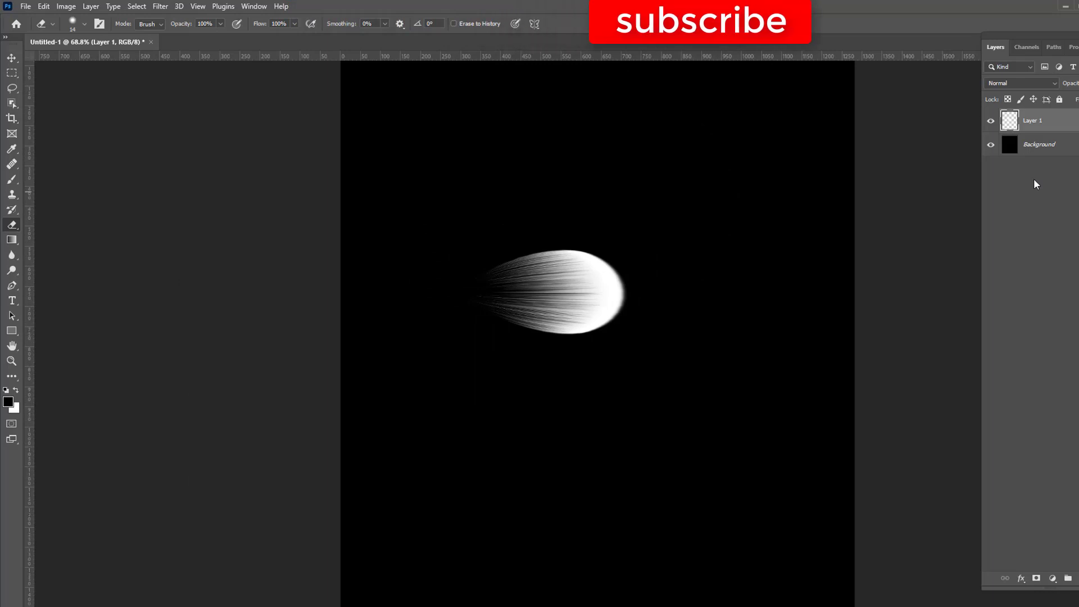
scroll(521, 294, up, 4)
- Duplicate the petal onto a new layer set to Multiply blend mode
key(ctrl+t)
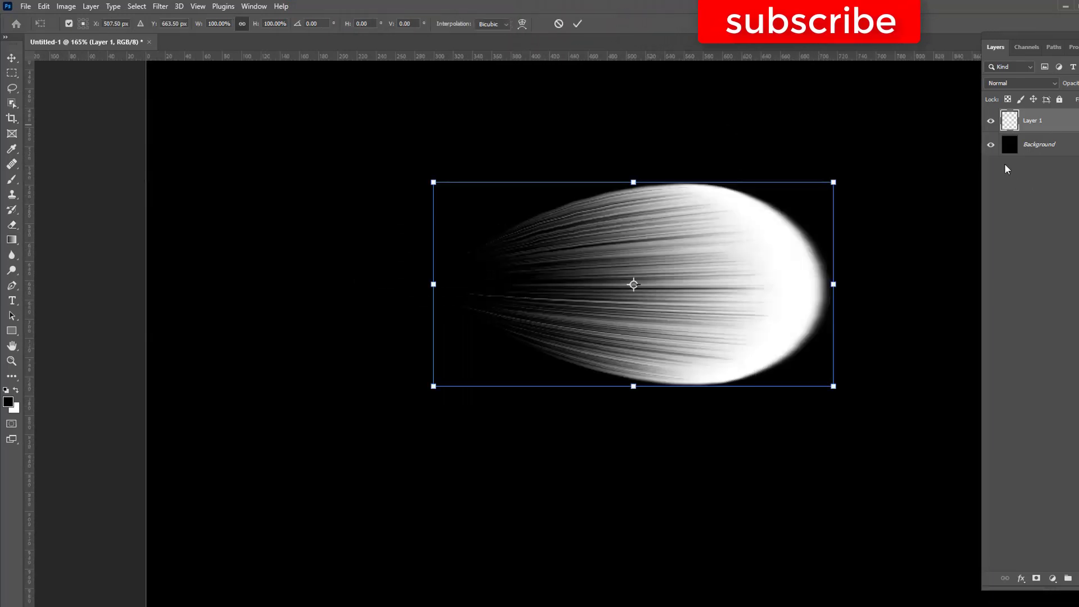
key(Return)
key(ctrl+j)
click(1020, 83)
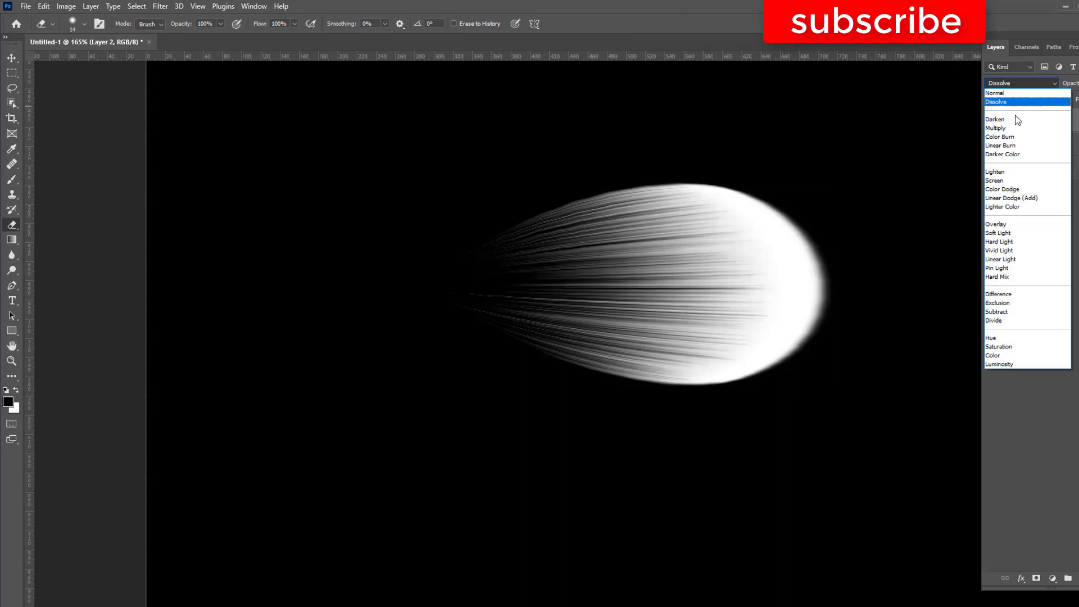
click(996, 129)
- Paint light orange over the petal with an enlarged brush
key(b)
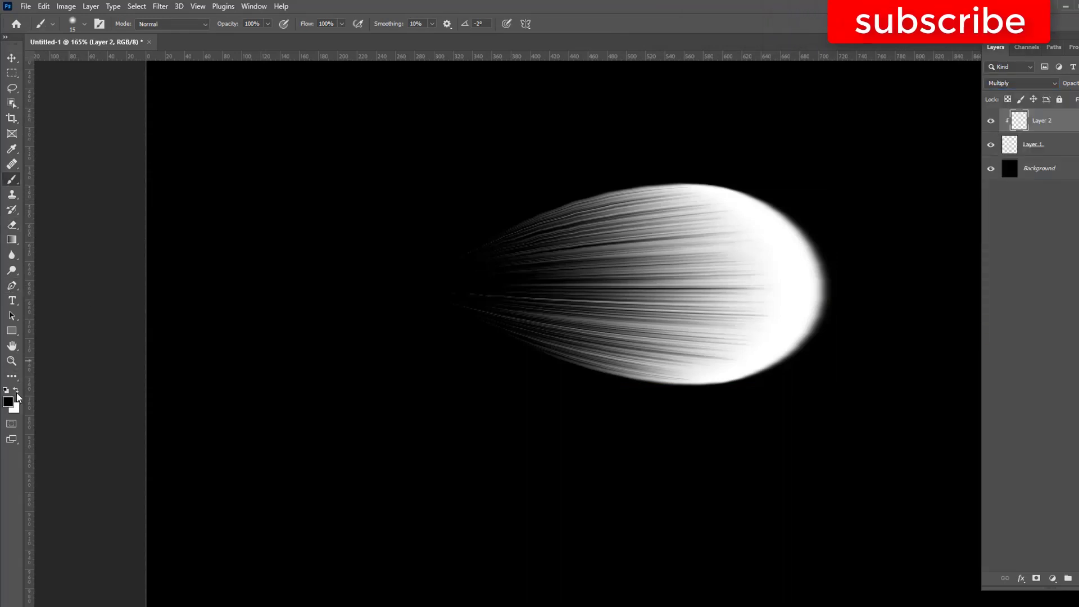
click(9, 401)
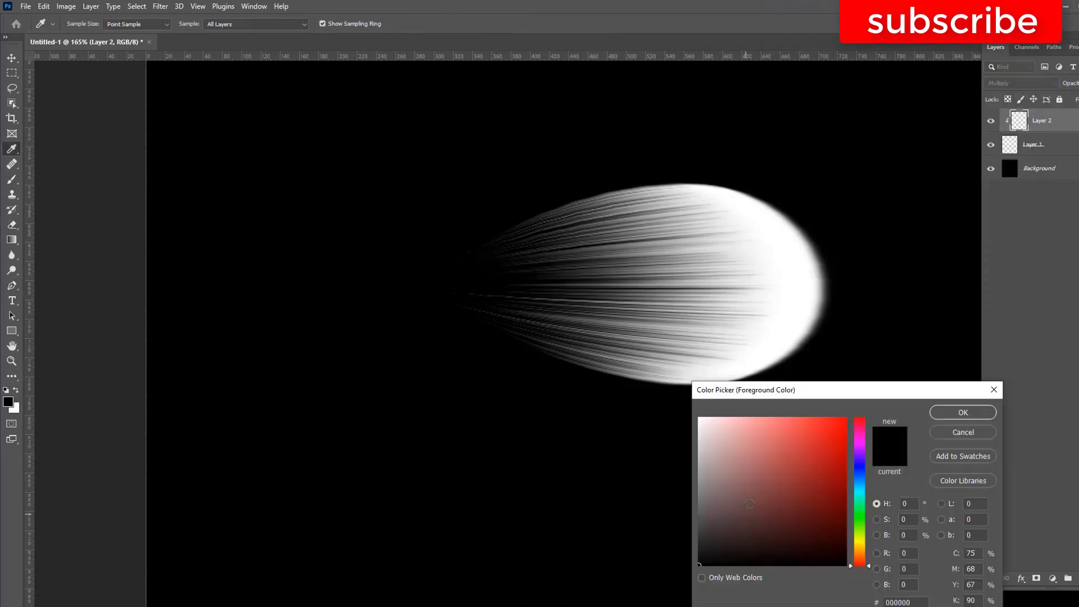
click(856, 553)
click(964, 412)
key(bracketright)
key(bracketright)
key(bracketright)
mouse_move(561, 284)
mouse_down()
mouse_move(767, 285)
mouse_move(686, 229)
mouse_move(579, 313)
mouse_move(764, 248)
mouse_move(551, 311)
mouse_up()
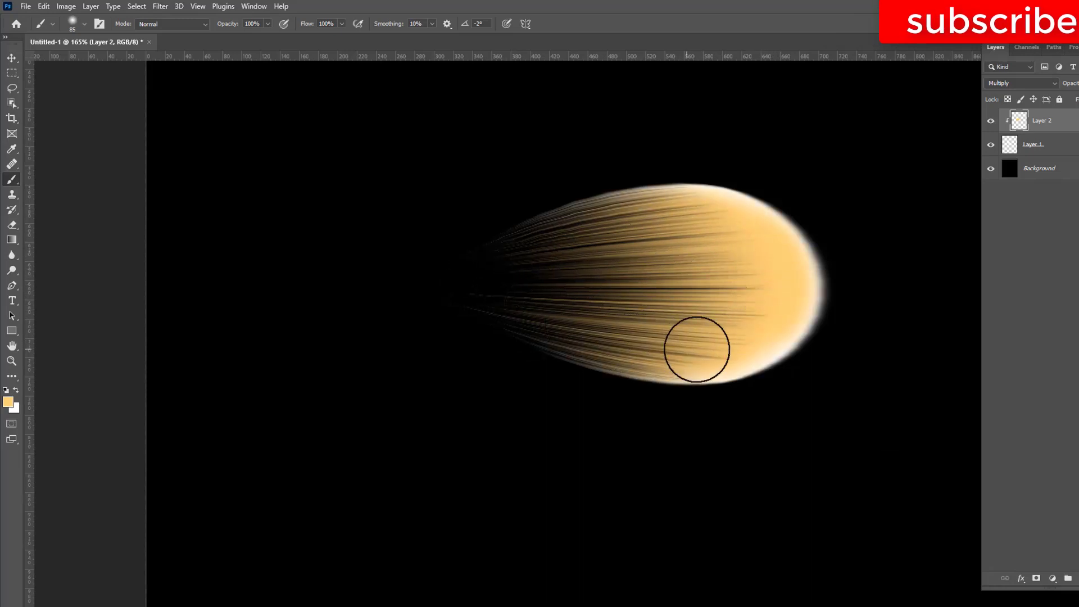
- Merge the orange-tinted Multiply layer with the petal into one layer
scroll(697, 349, down, 5)
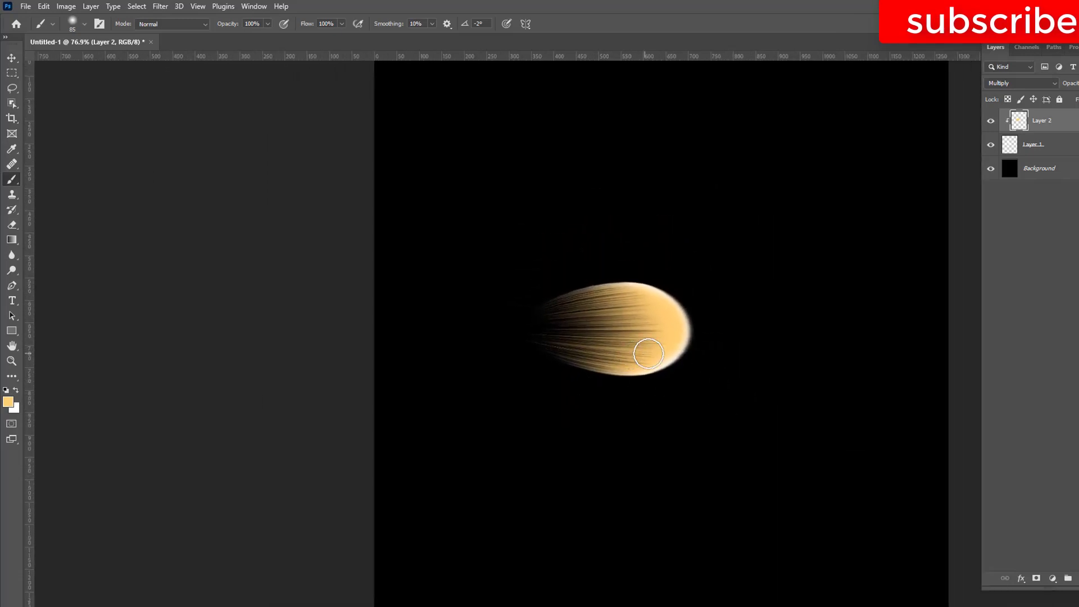
scroll(667, 341, up, 3)
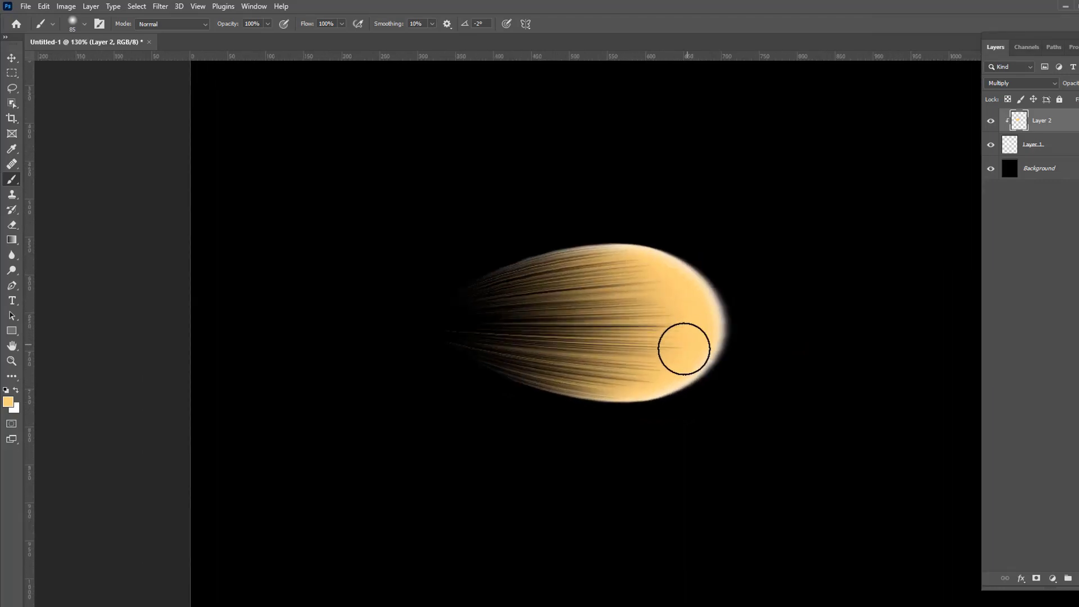
click(1053, 578)
click(1046, 479)
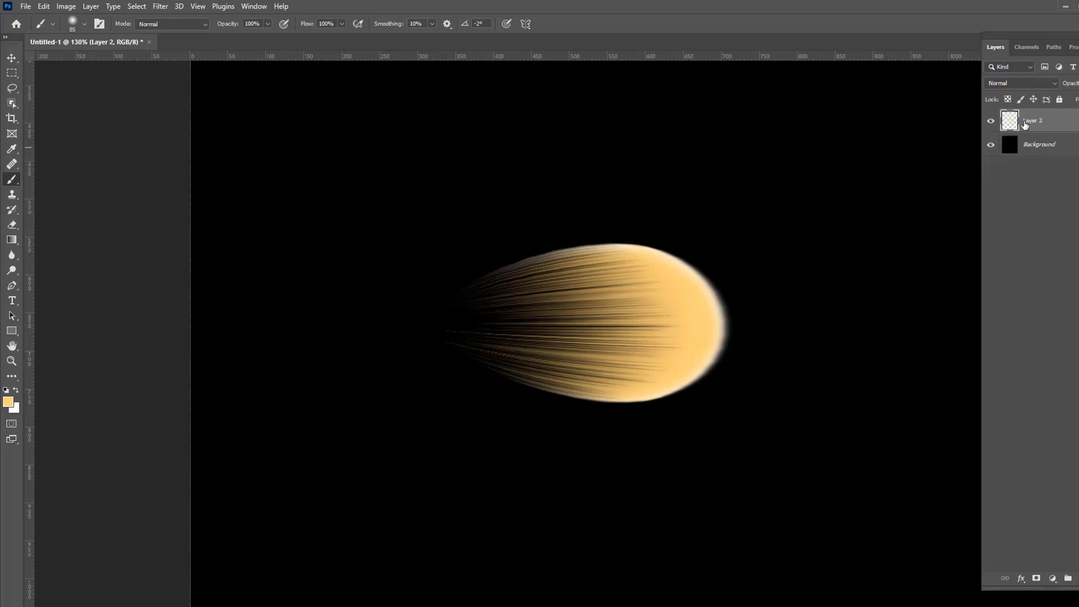
- Shrink the orange petal to about 91% and tilt its left side slightly down
key(ctrl+t)
scroll(696, 334, down, 1)
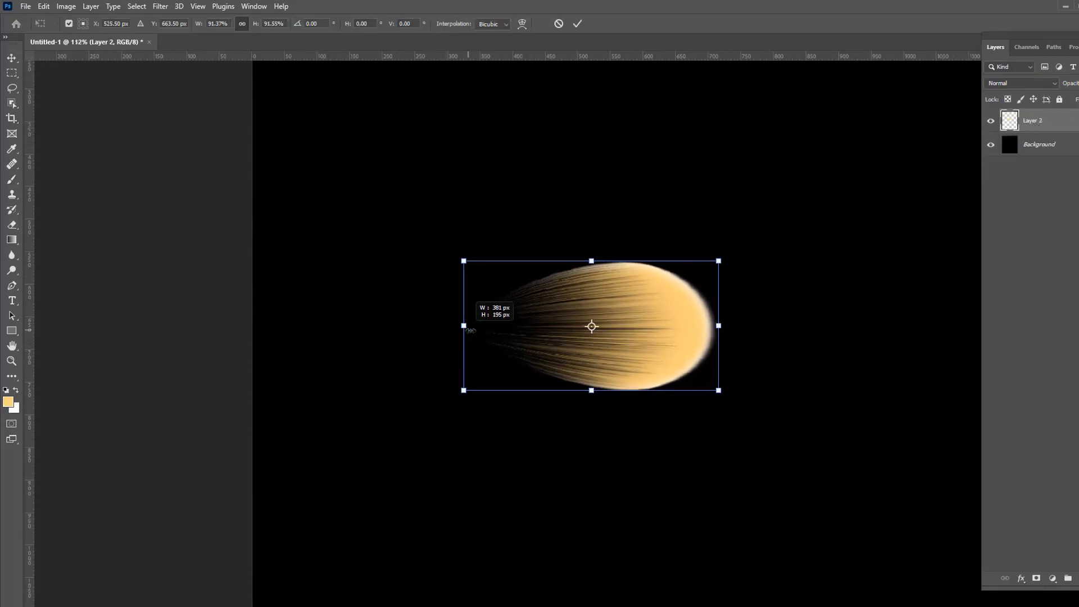
drag(446, 326, 471, 326)
drag(476, 268, 477, 281)
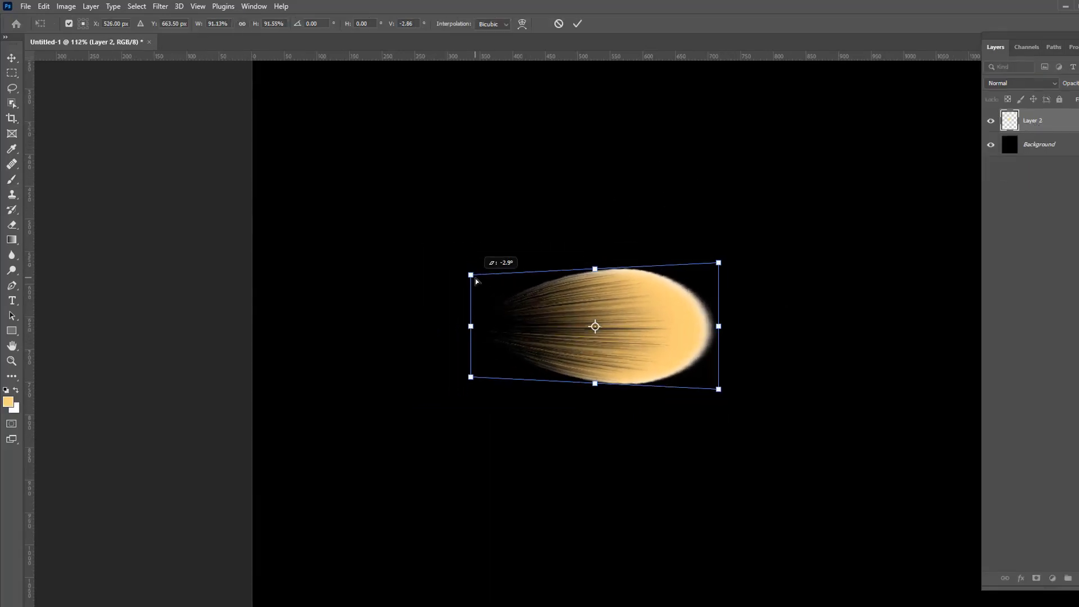
click(577, 23)
- Shrink the petal to about 88% and move it up and to the right
key(ctrl+t)
drag(719, 267, 688, 275)
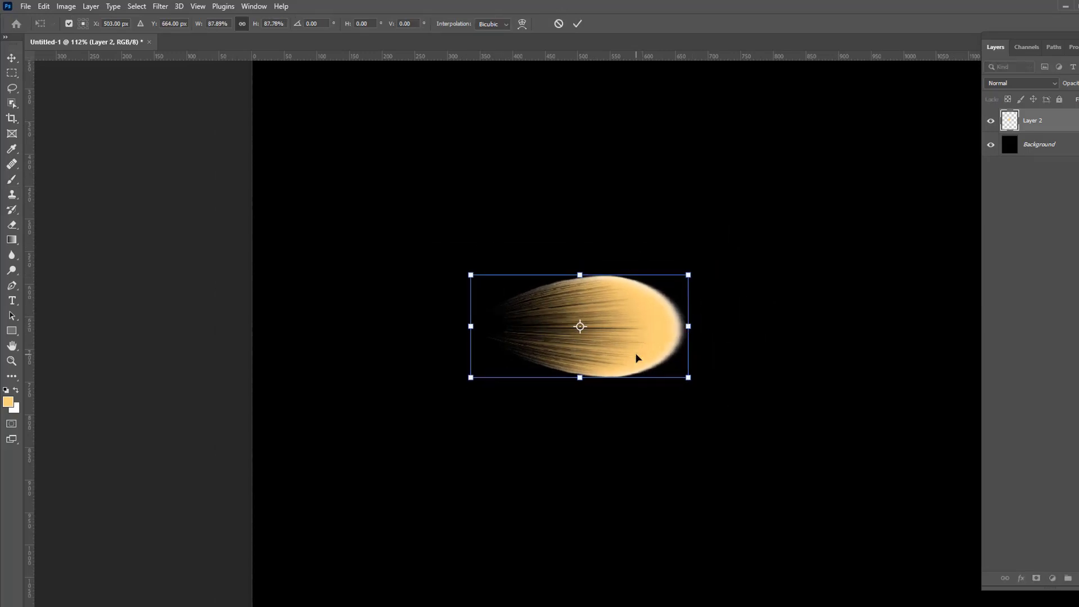
drag(637, 358, 651, 345)
key(Return)
key(b)
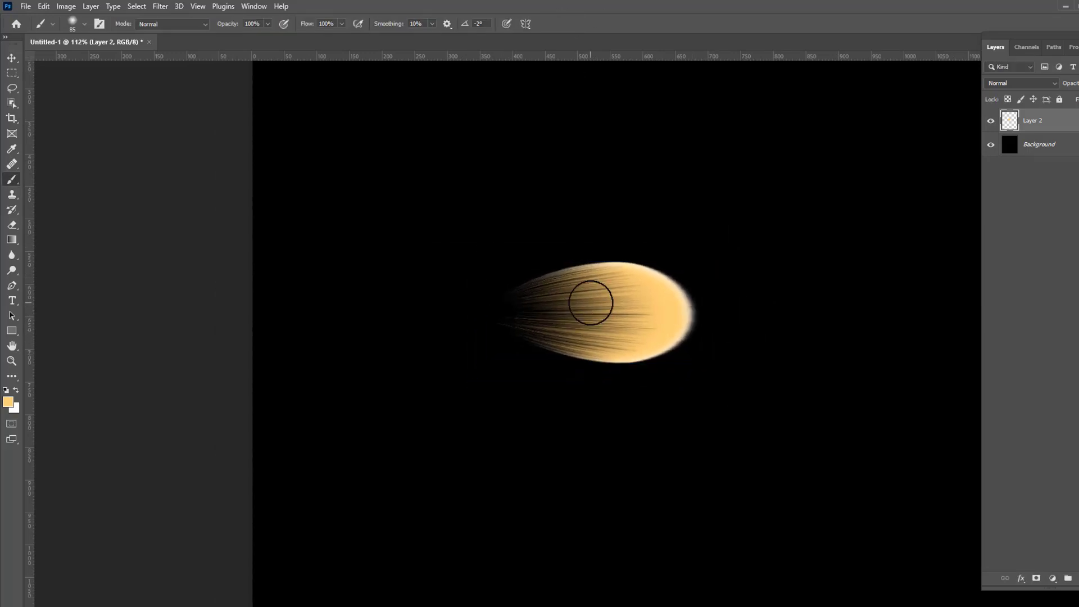
- Duplicate the petal, rotate it 71° around its narrow end, and repeat to complete five petals
key(ctrl+j)
scroll(558, 246, down, 2)
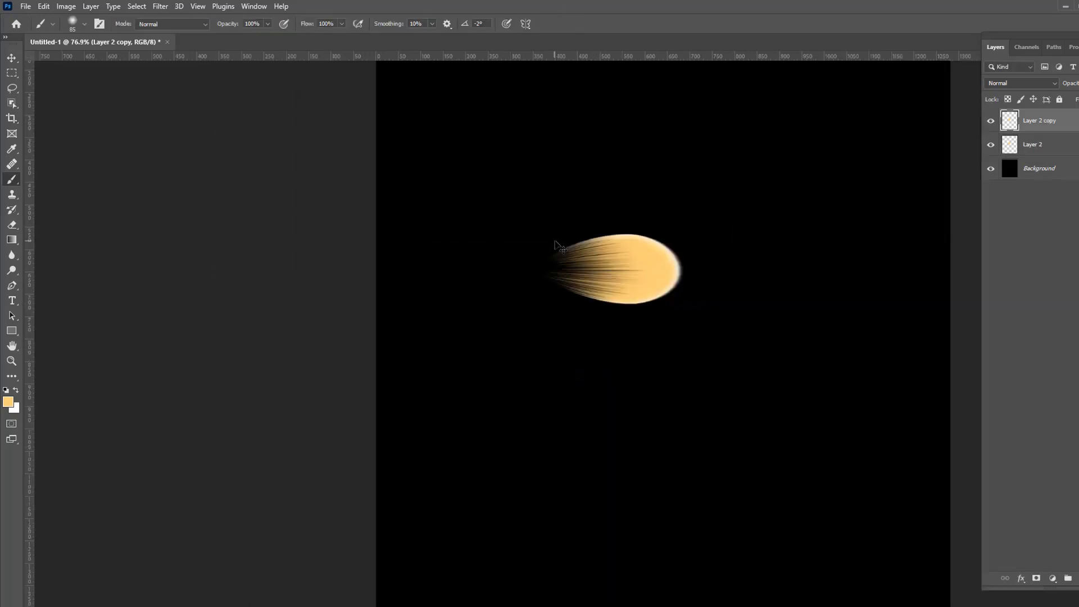
key(ctrl+t)
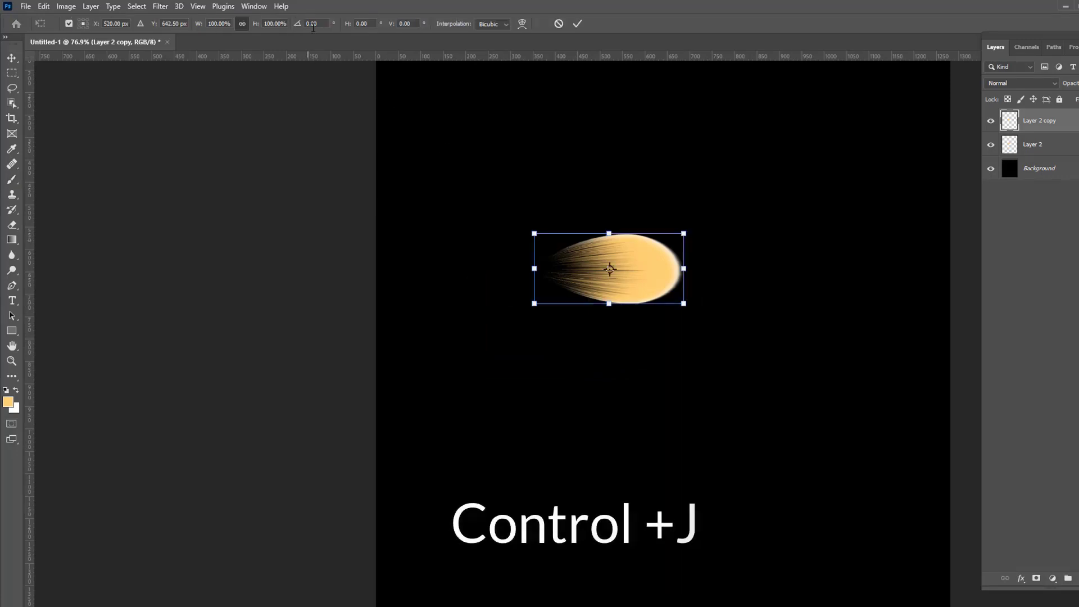
drag(303, 24, 303, 24)
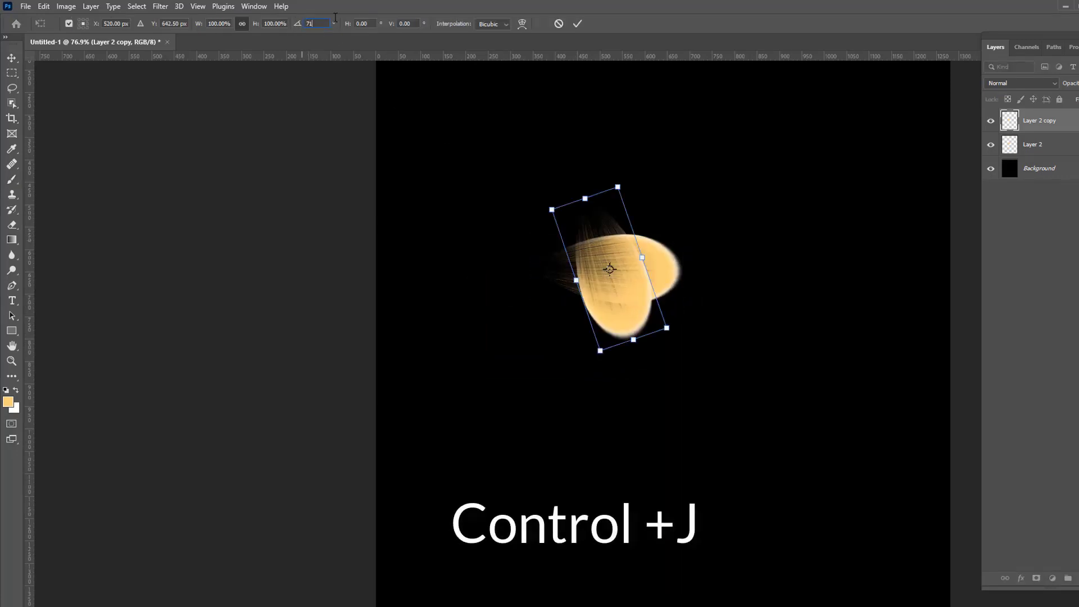
drag(609, 269, 535, 268)
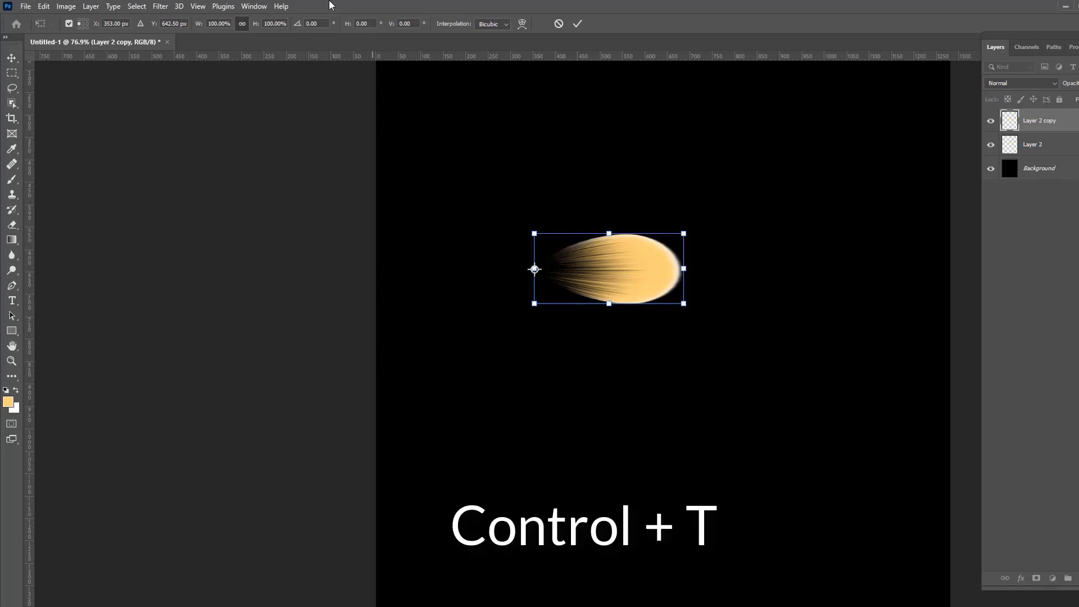
text(71)
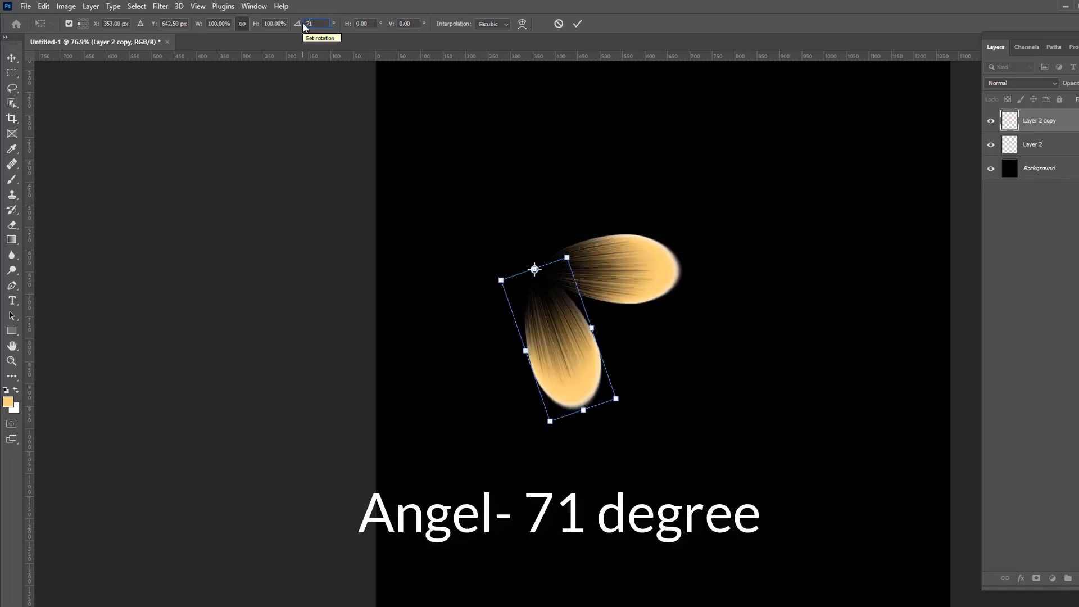
click(581, 28)
key(ctrl+shift+alt+t)
key(ctrl+shift+alt+t)
key(ctrl+shift+alt+t)
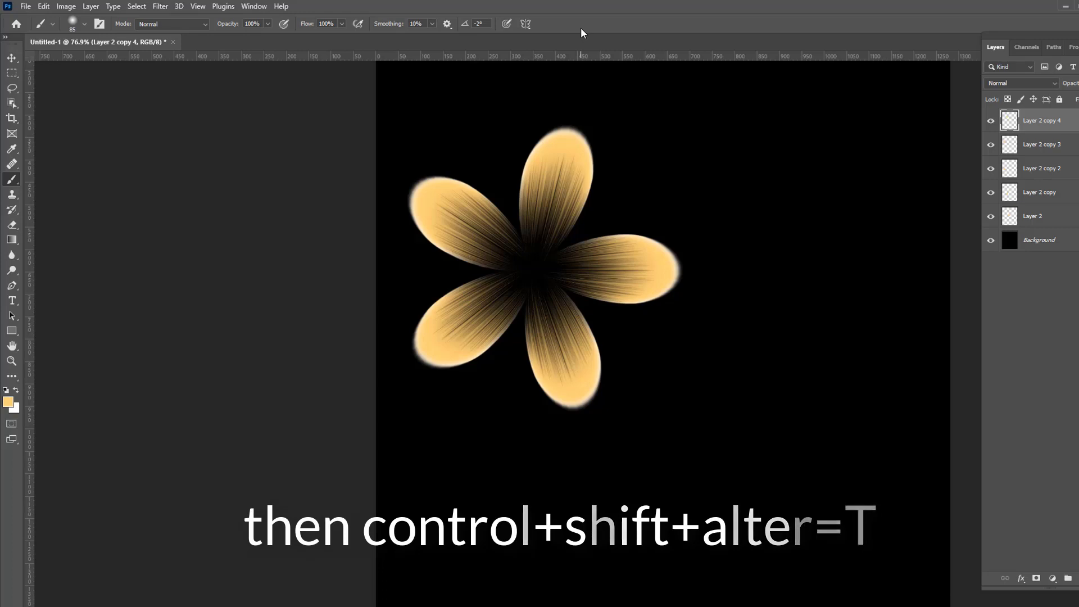
scroll(591, 277, down, 3)
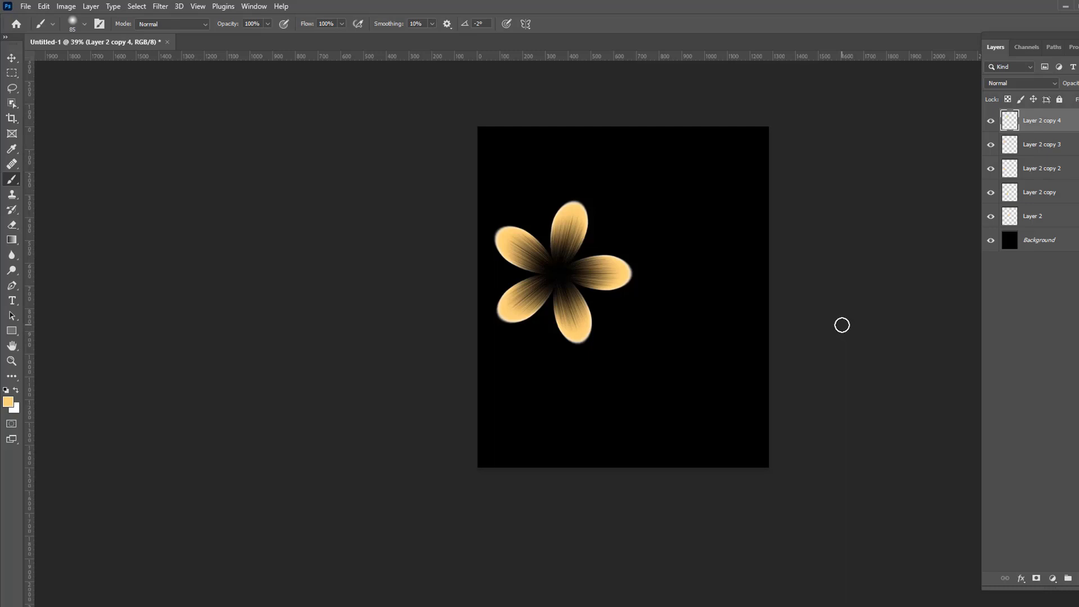
- Select all five petal layers and merge them into one flower layer
click(1043, 216)
key(ctrl+t)
scroll(599, 273, up, 3)
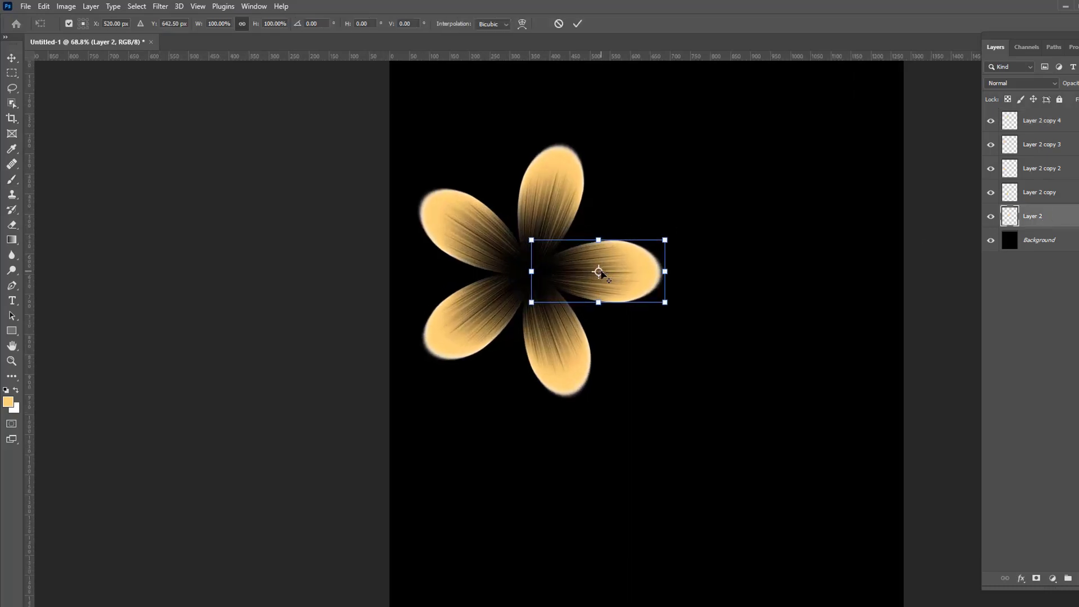
click(577, 24)
key(b)
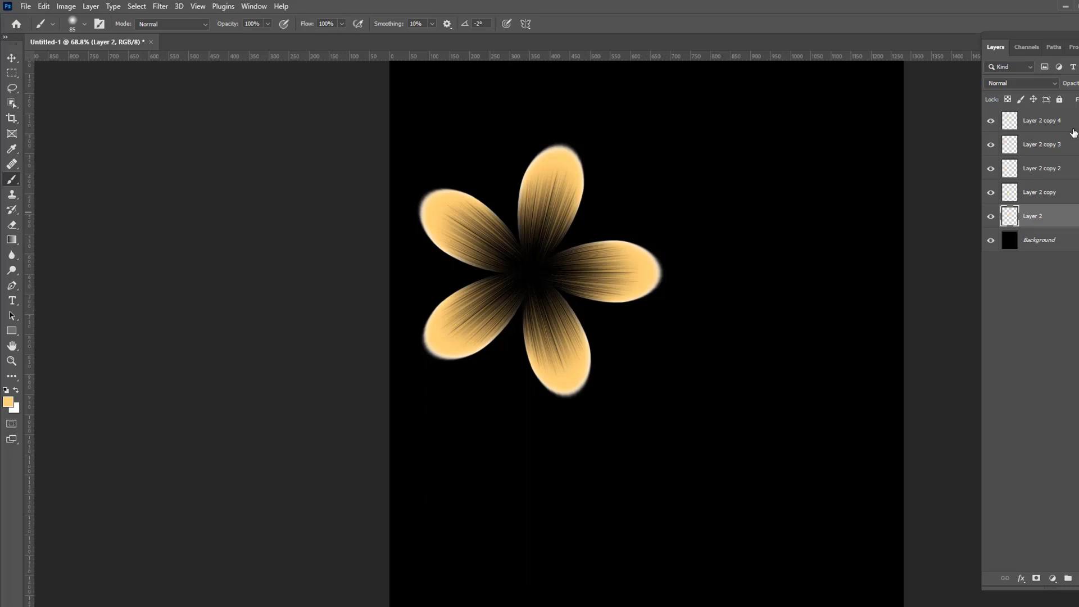
shift+click(1068, 125)
key(ctrl+e)
- Add a Hue/Saturation adjustment and shift the hue to a purplish pink
click(1053, 578)
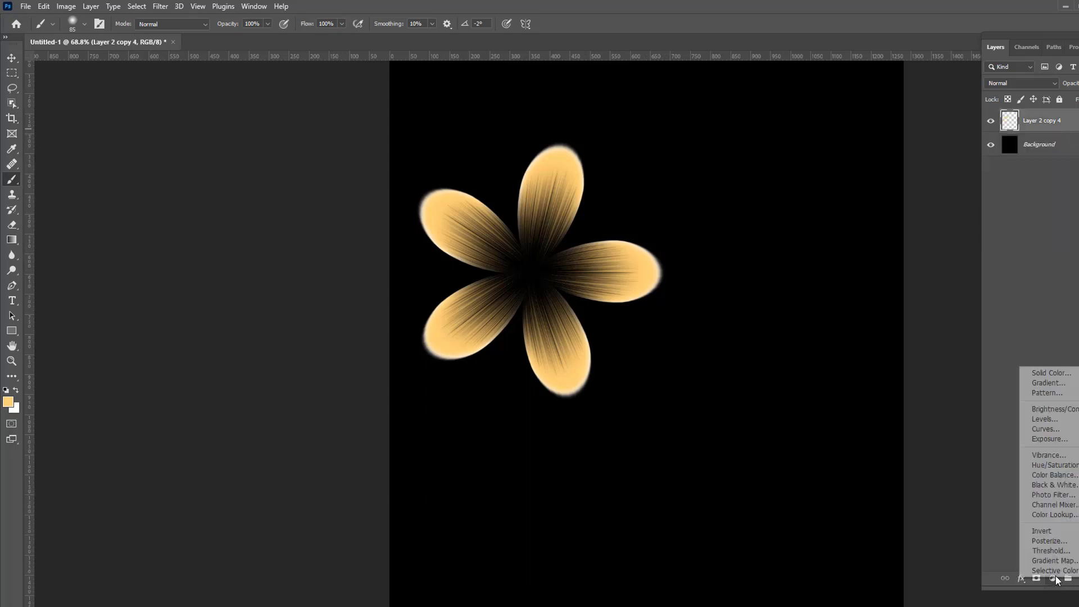
click(1054, 465)
drag(1044, 129, 1010, 129)
scroll(535, 241, down, 2)
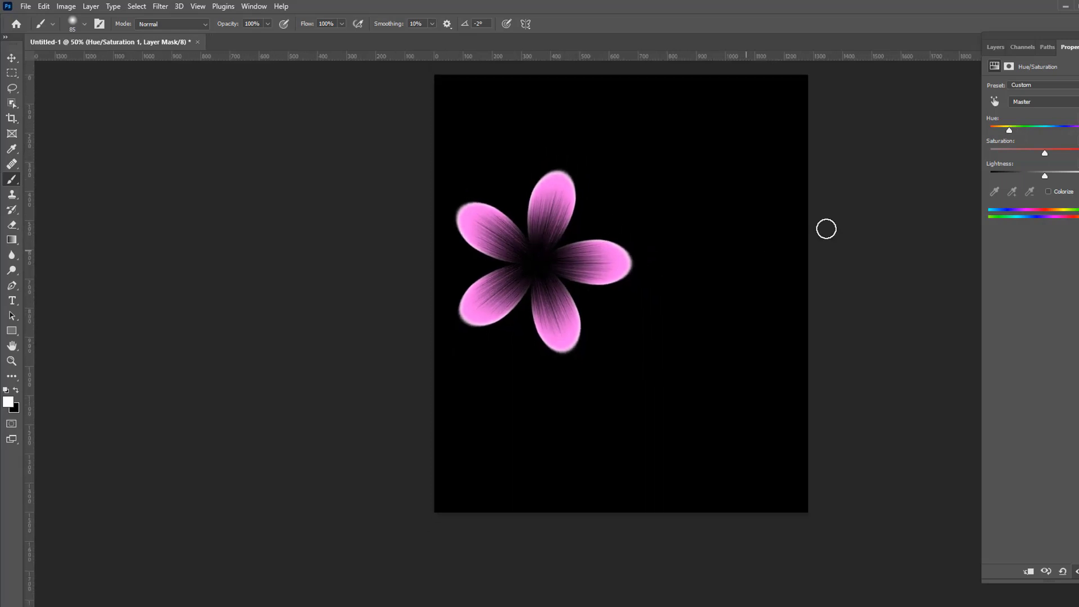
drag(1007, 132, 1005, 132)
- Move the merged flower layer up and to the right
click(994, 48)
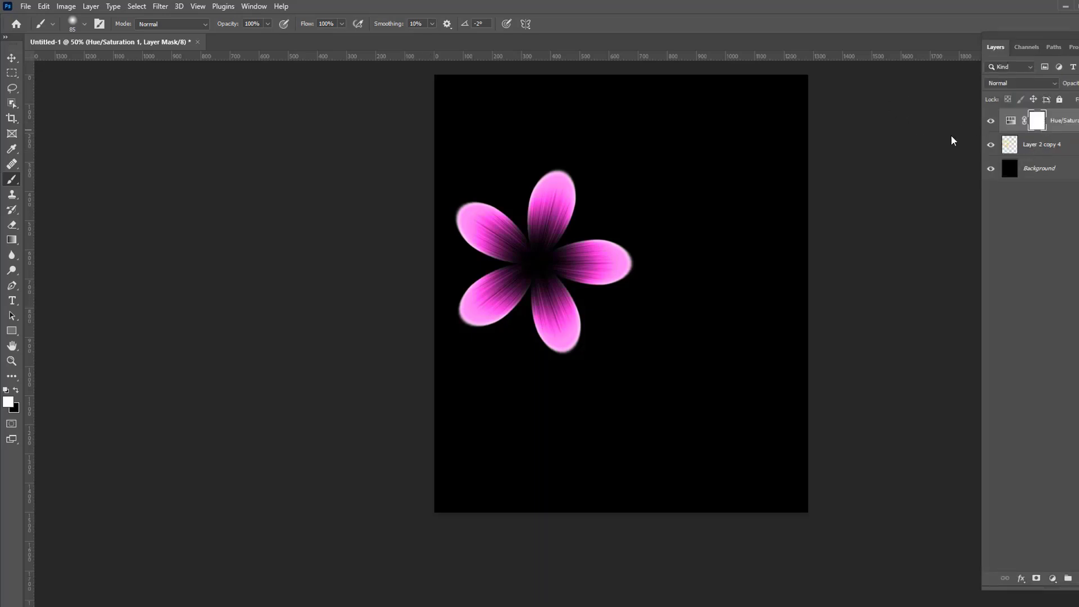
click(1040, 144)
key(v)
drag(538, 255, 619, 226)
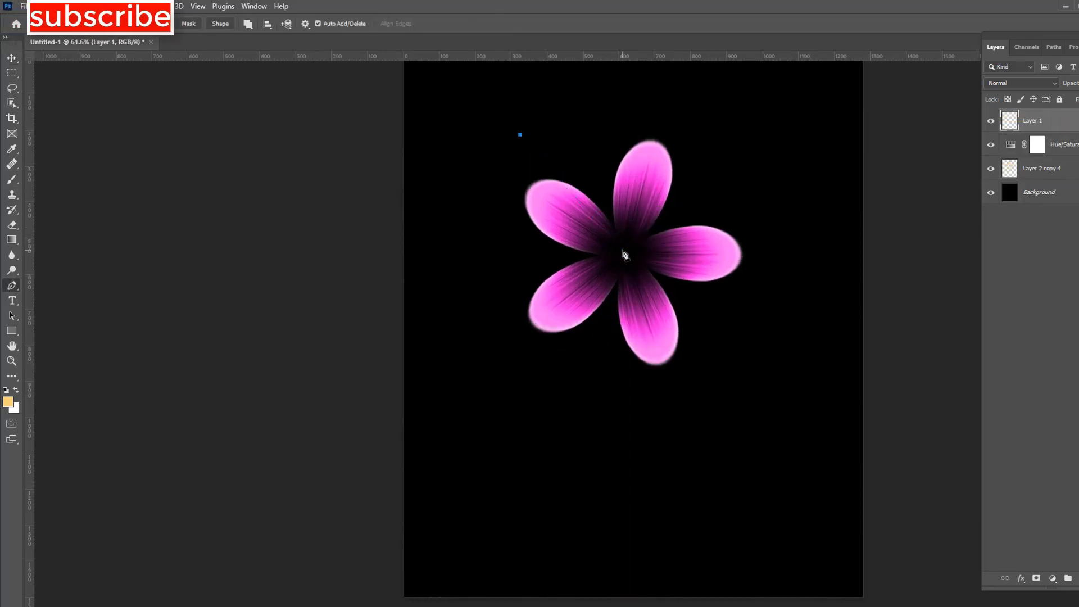
- Draw a curved Pen path from the upper left to the flower centre and stroke it with a thin white brush
drag(623, 248, 642, 316)
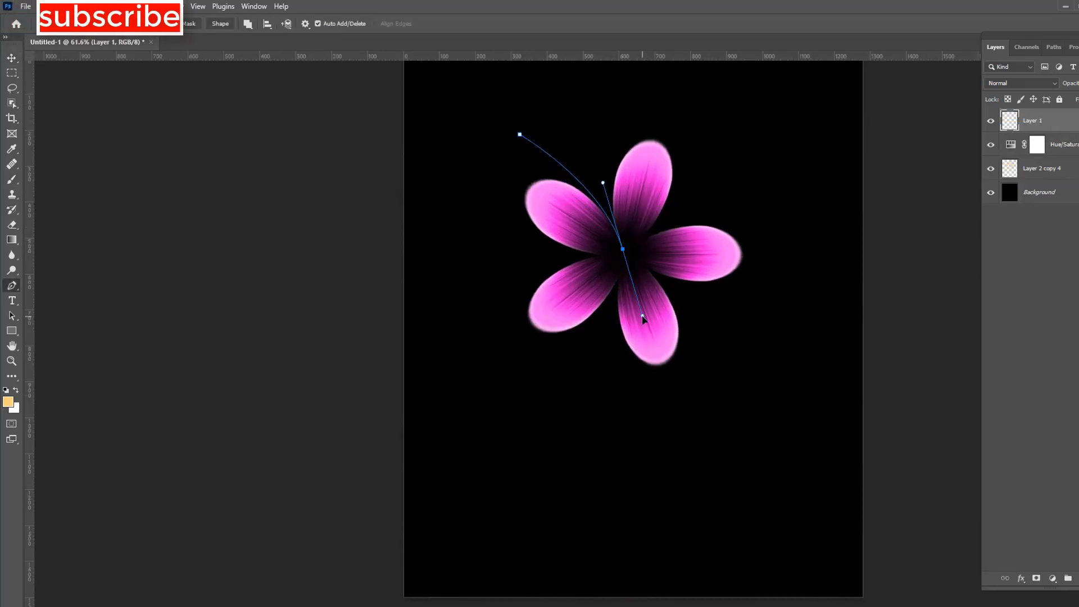
alt+click(624, 250)
key(b)
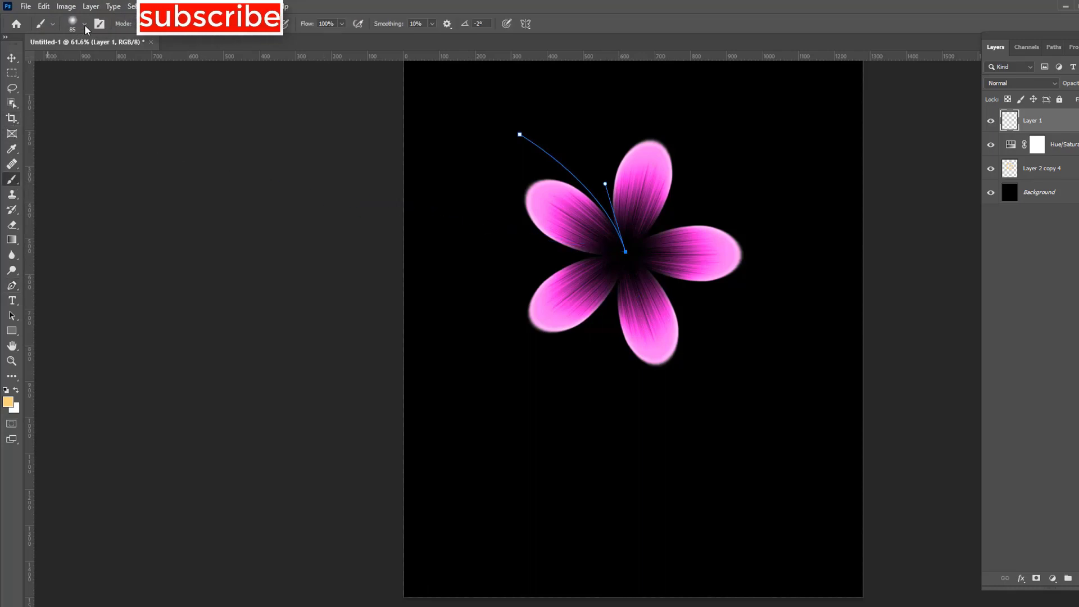
click(78, 24)
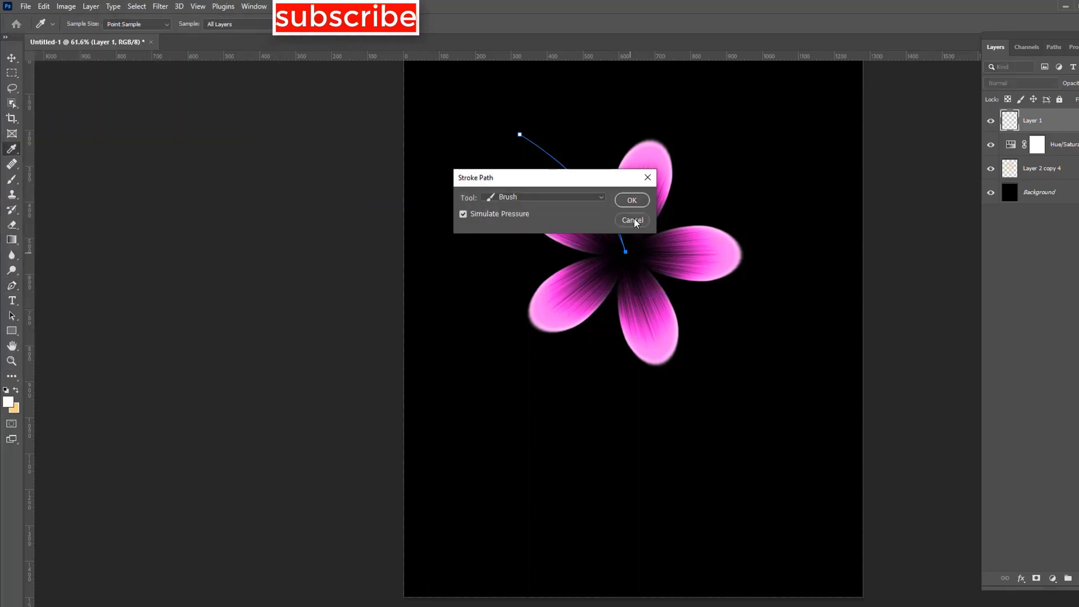
key(Return)
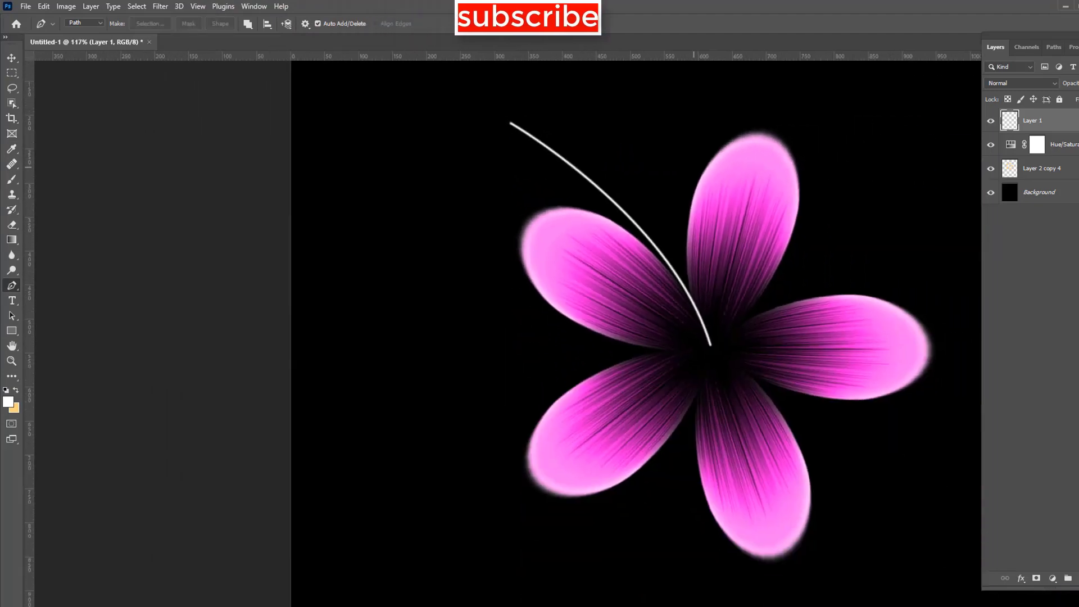
- Mask the stamen layer and paint black at 16% opacity to fade its lower end
key(x)
key(1)
key(6)
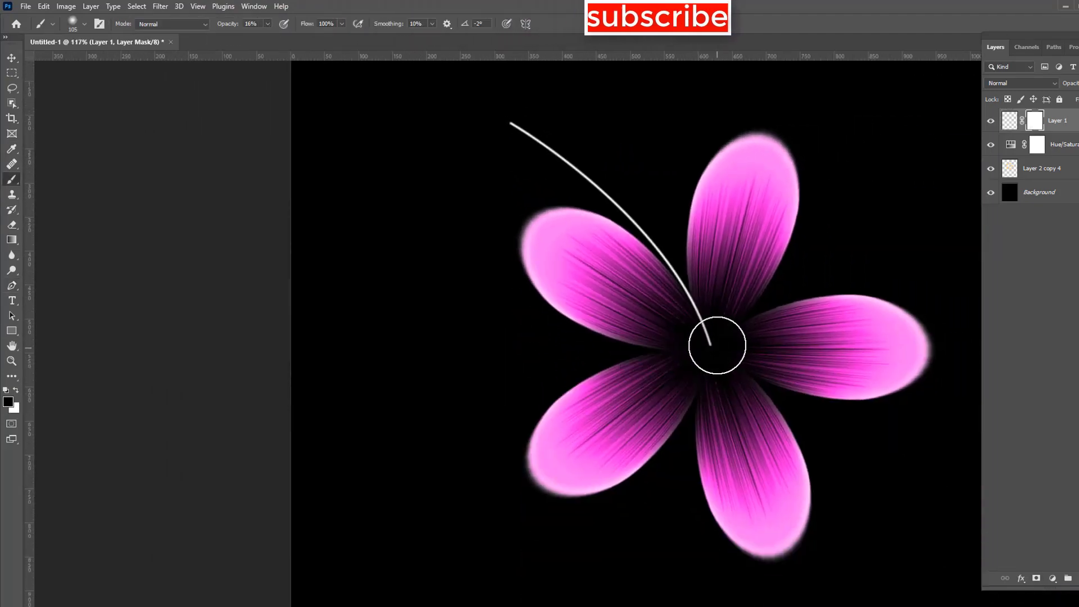
drag(699, 313, 715, 367)
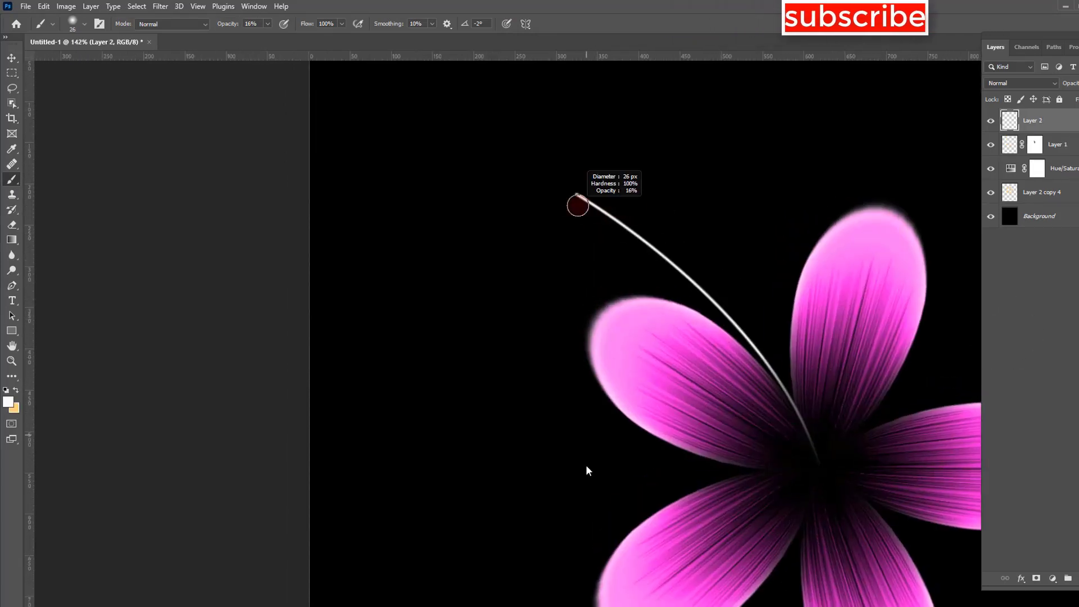
- Paint a solid white dot at full opacity on the stamen's top tip
click(571, 190)
key(0)
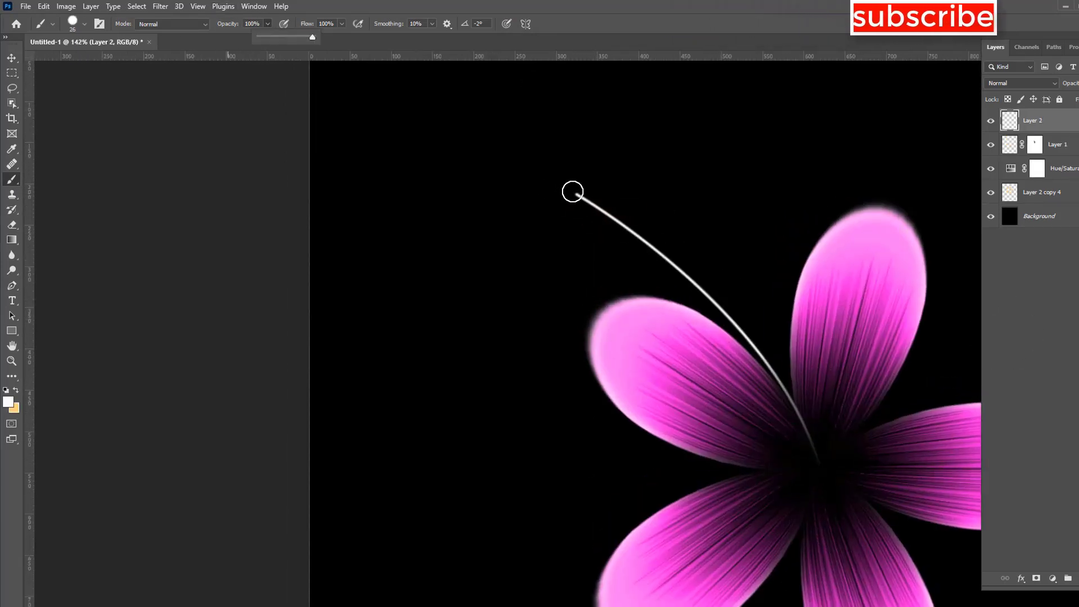
click(571, 191)
scroll(489, 242, down, 5)
scroll(620, 288, up, 2)
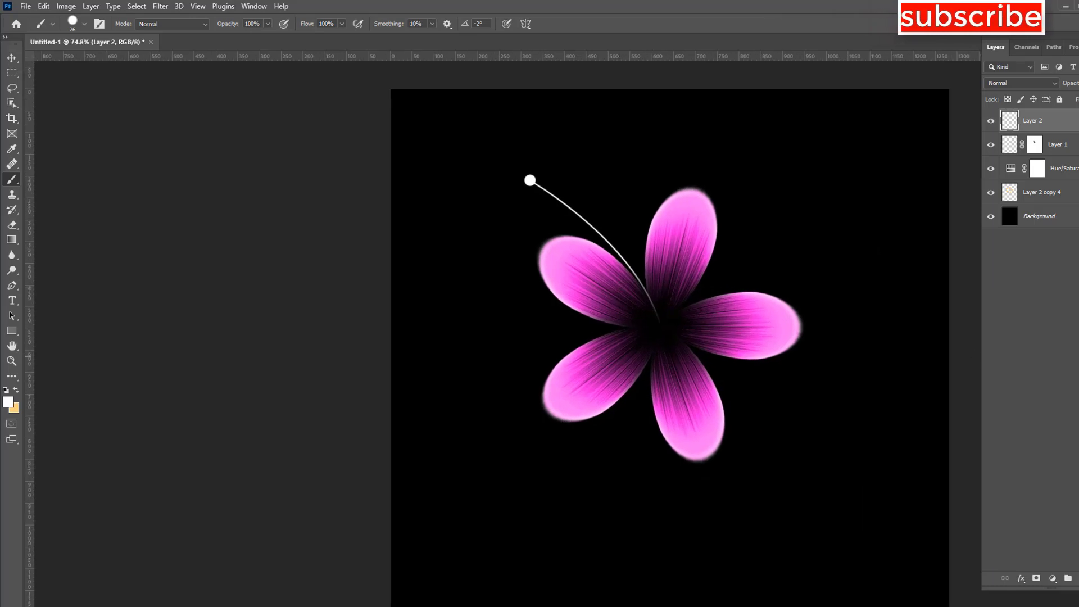
- Duplicate the stamen rotated around its base, repeating to fan copies out from the centre
key(ctrl+alt+t)
drag(594, 247, 662, 321)
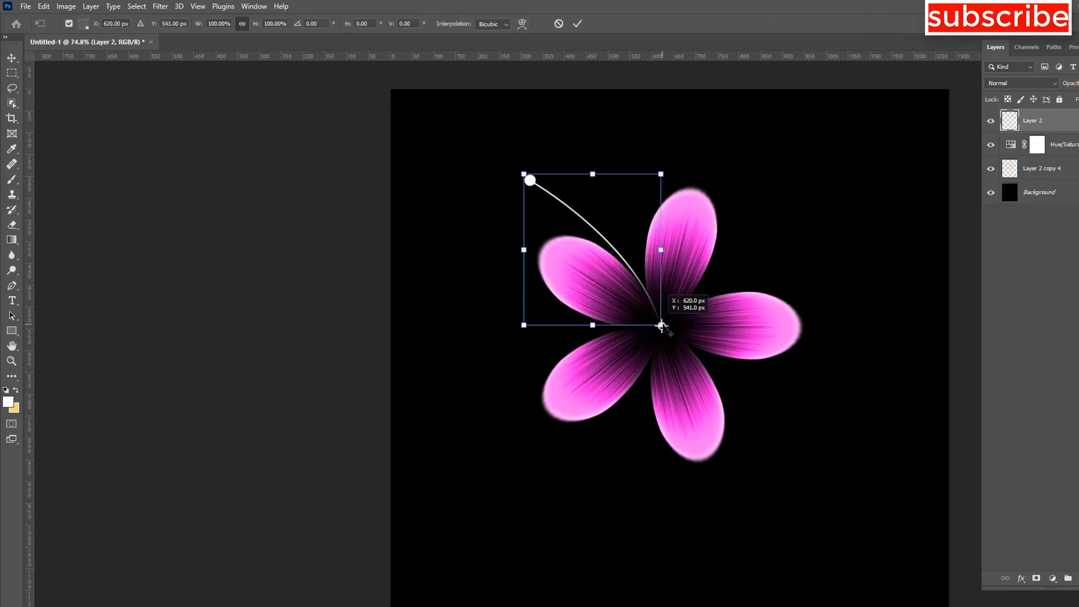
drag(526, 164, 512, 192)
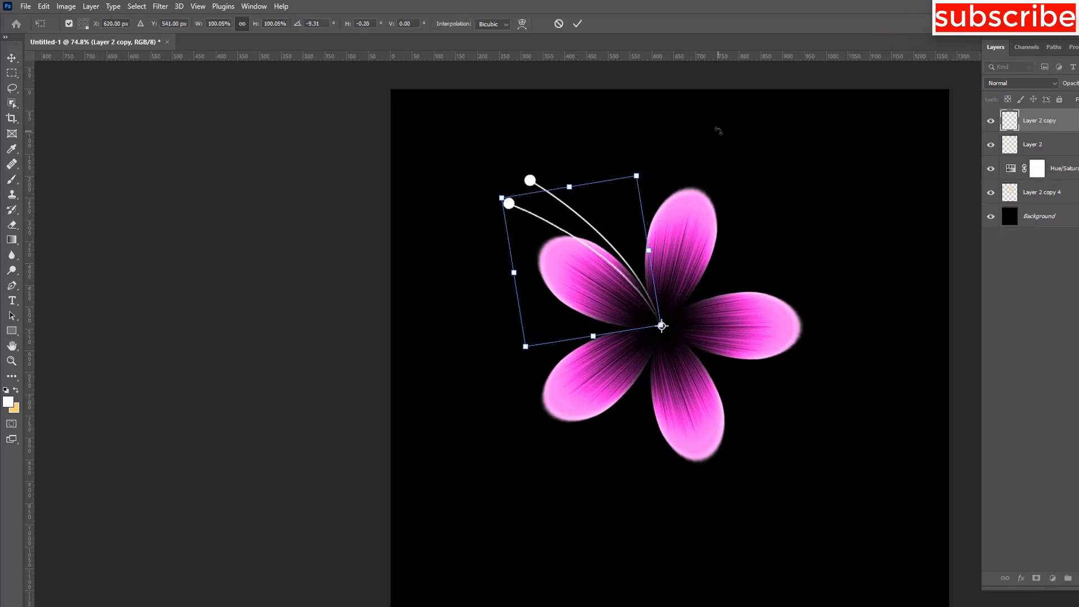
drag(533, 165, 524, 170)
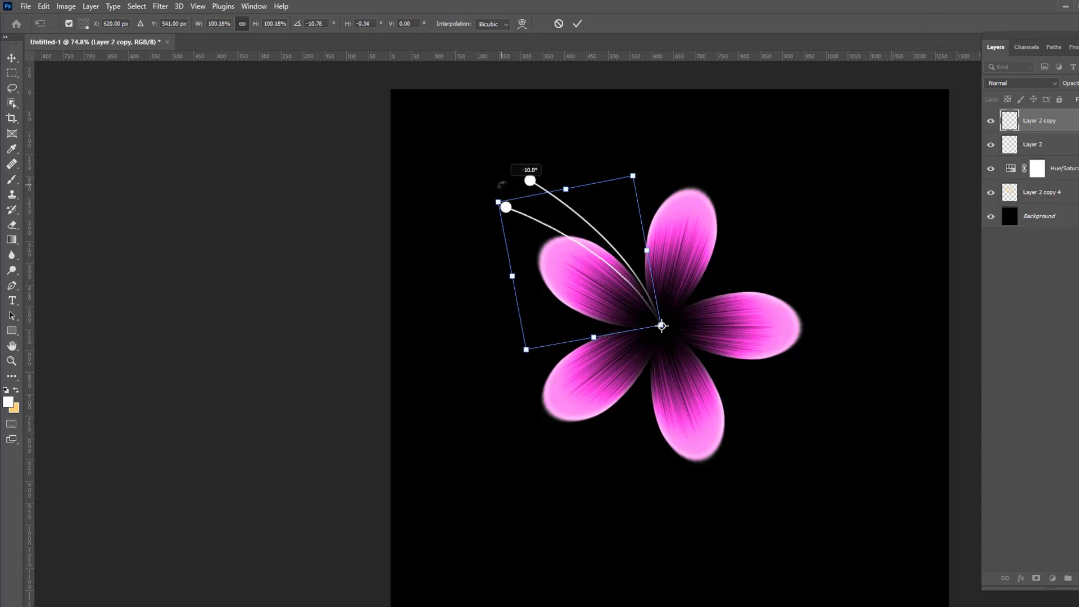
click(578, 24)
key(ctrl+shift+alt+t)
key(ctrl+shift+alt+t)
key(ctrl+shift+alt+t)
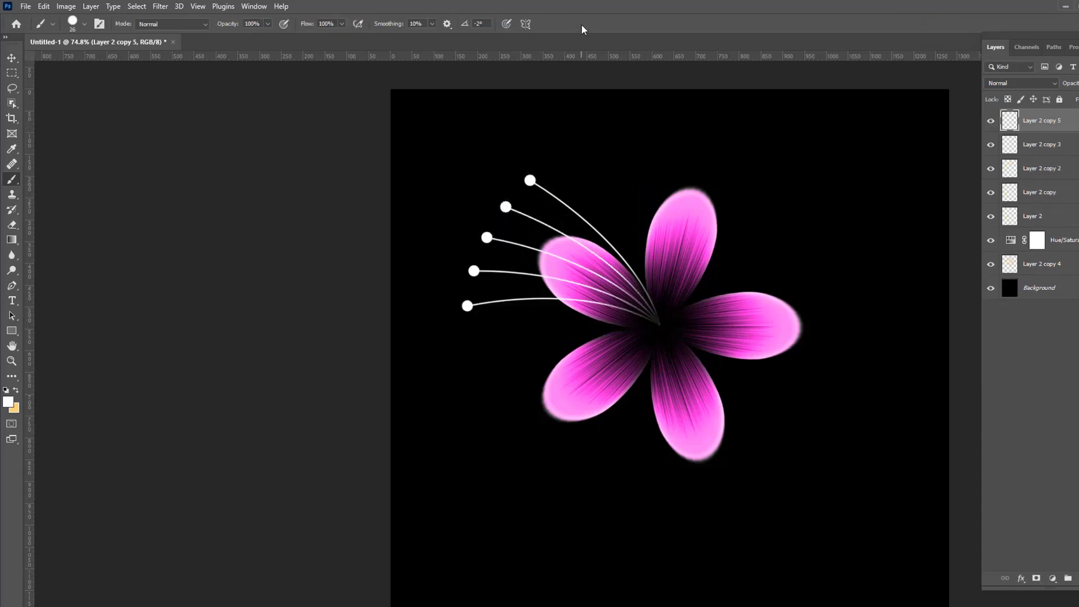
key(ctrl+shift+alt+t)
- Shorten the lower stamen copies so their lengths vary
key(ctrl+t)
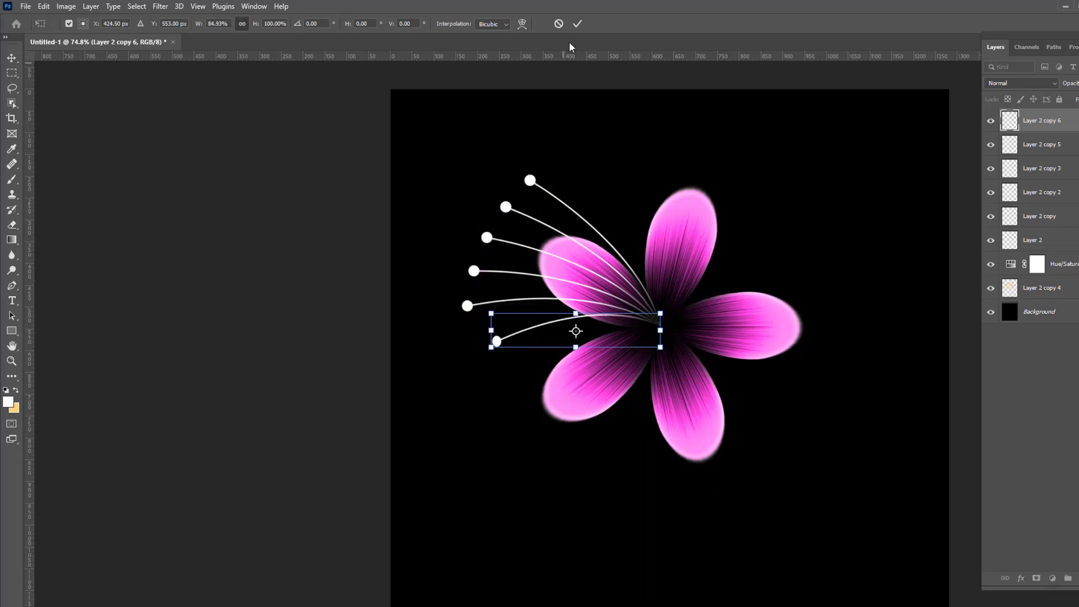
key(Return)
ctrl+click(482, 312)
key(ctrl+t)
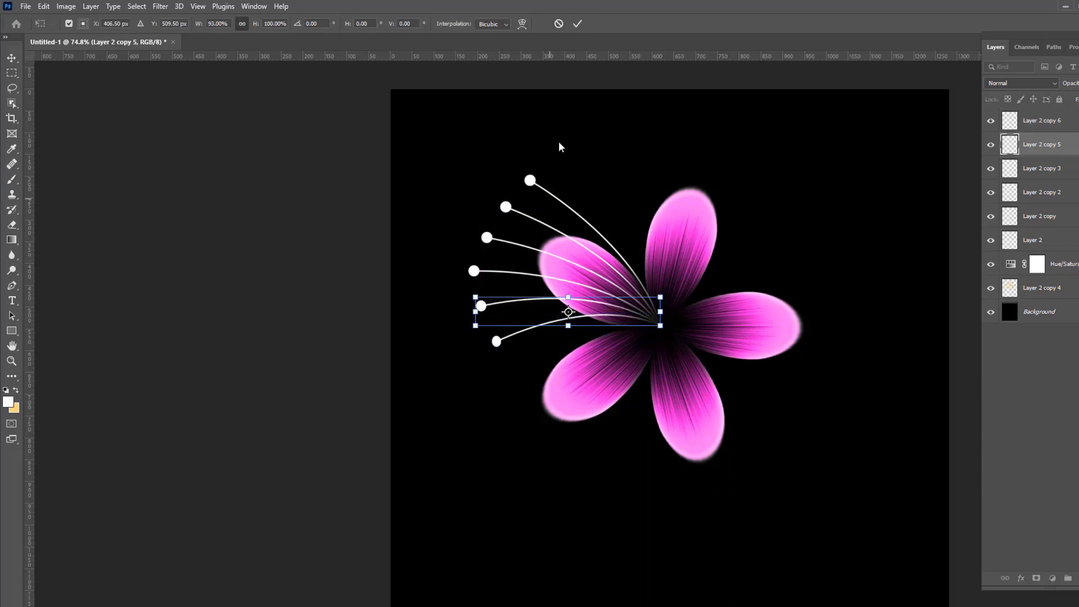
click(577, 23)
scroll(586, 268, down, 3)
key(b)
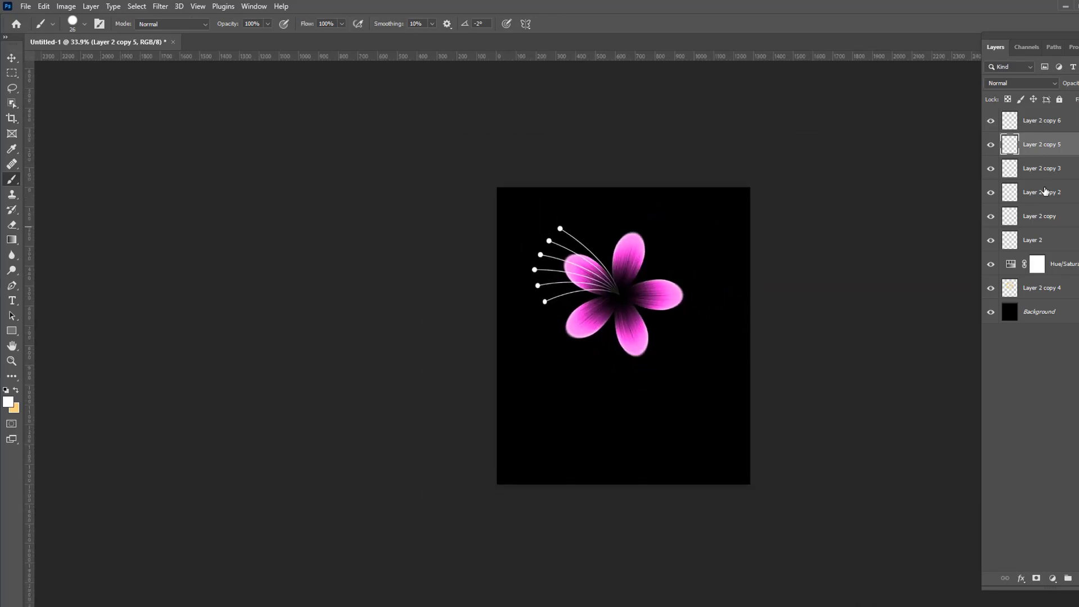
scroll(678, 287, up, 5)
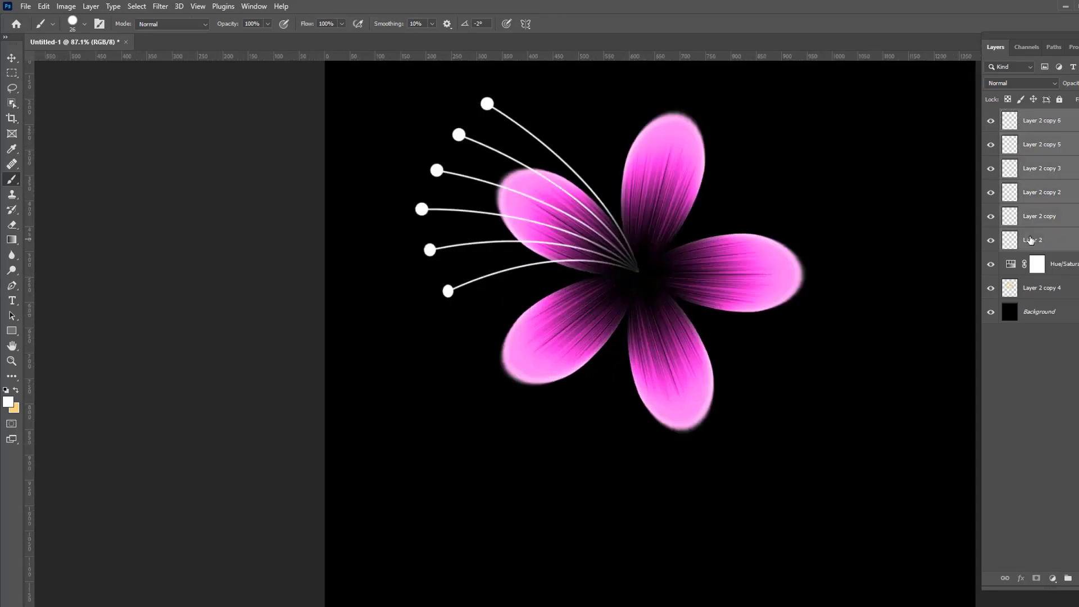
- Merge the stamen copies into one layer and select it together with the flower layer
key(ctrl+e)
click(1064, 145)
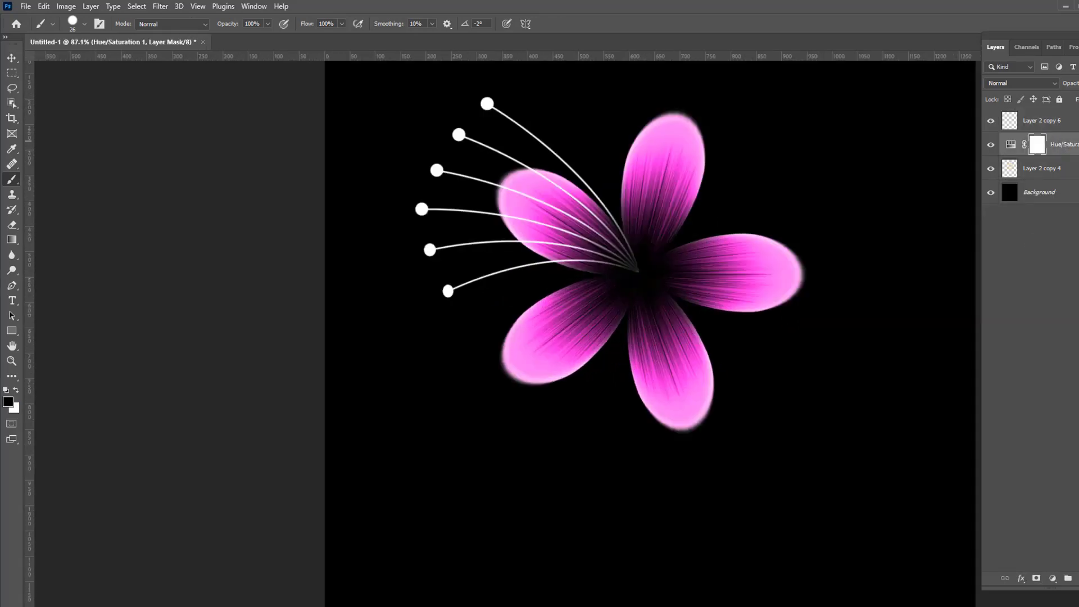
click(1052, 130)
ctrl+click(1055, 171)
key(ctrl+shift+alt+n)
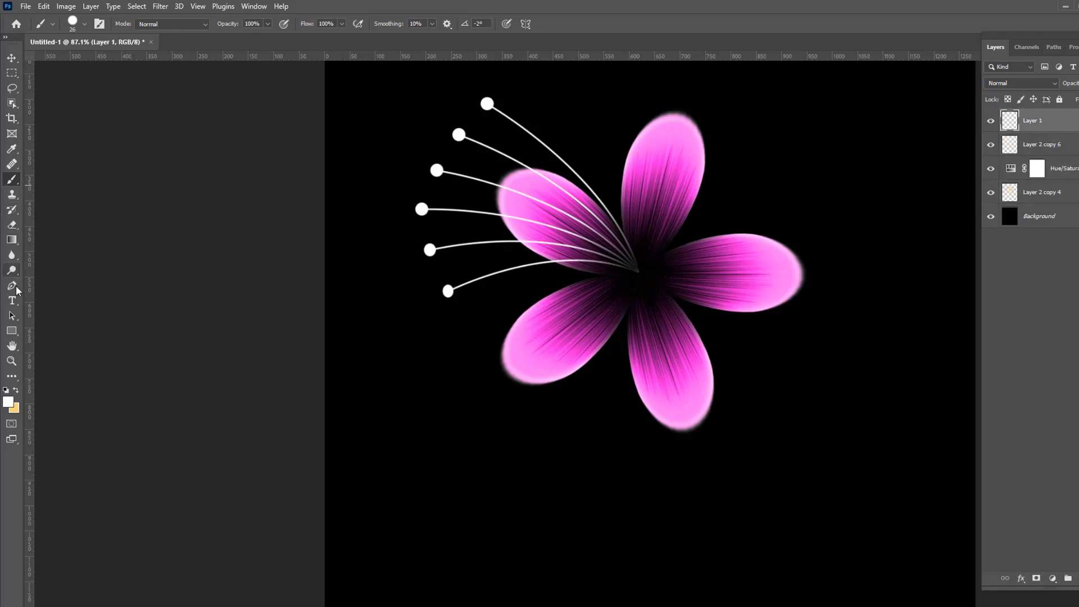
- Draw a curved Pen path from the flower centre down to the bottom edge
click(12, 286)
scroll(560, 245, down, 5)
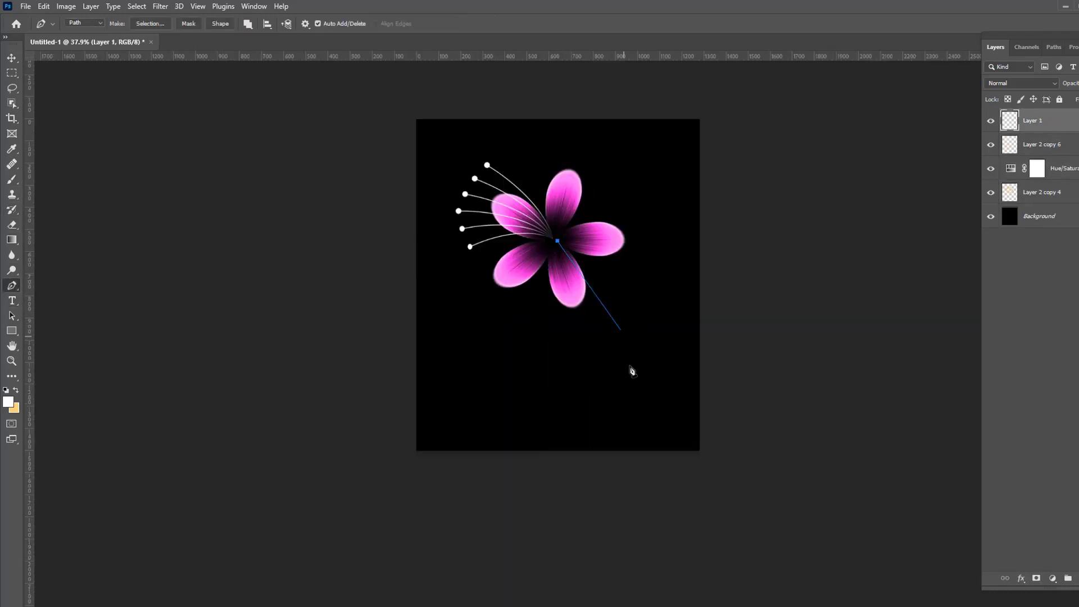
drag(607, 557, 585, 597)
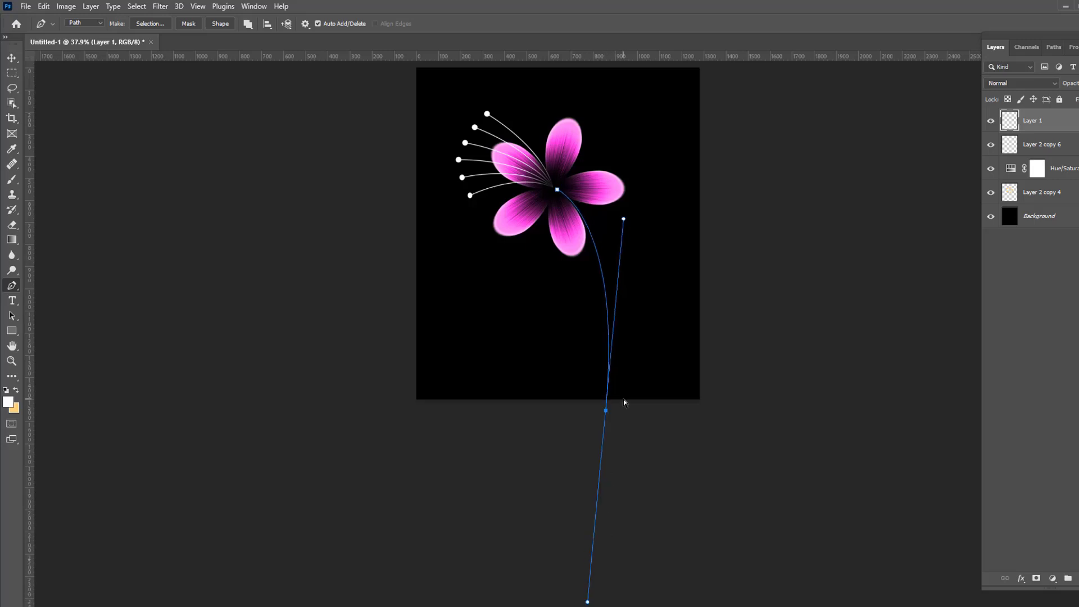
drag(624, 219, 628, 211)
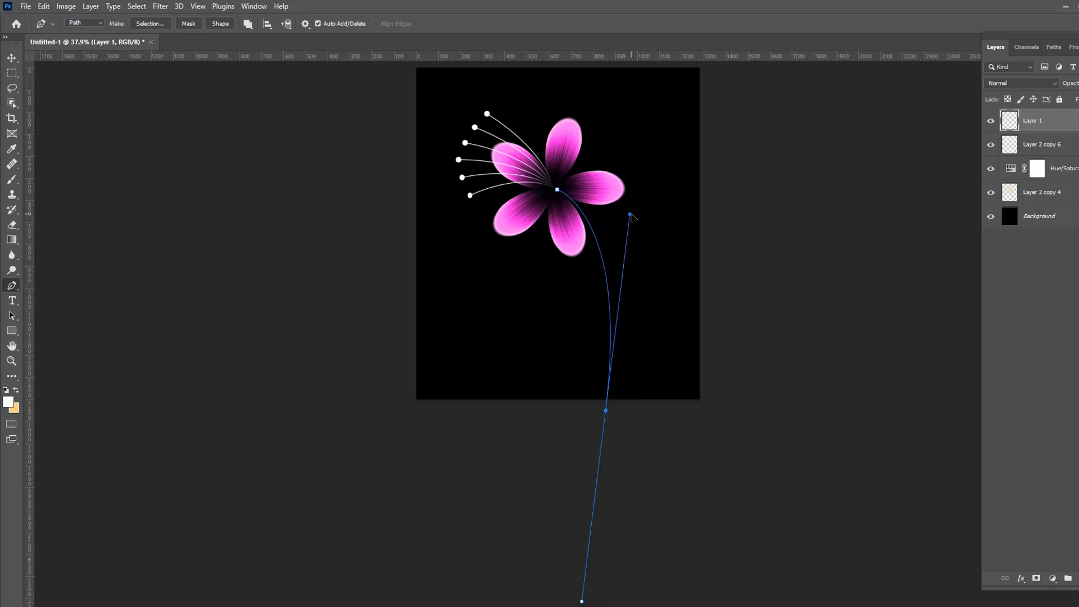
- Stroke the stem path with a white brush and add a layer mask to the stem layer
click(11, 182)
right_click(610, 264)
click(630, 354)
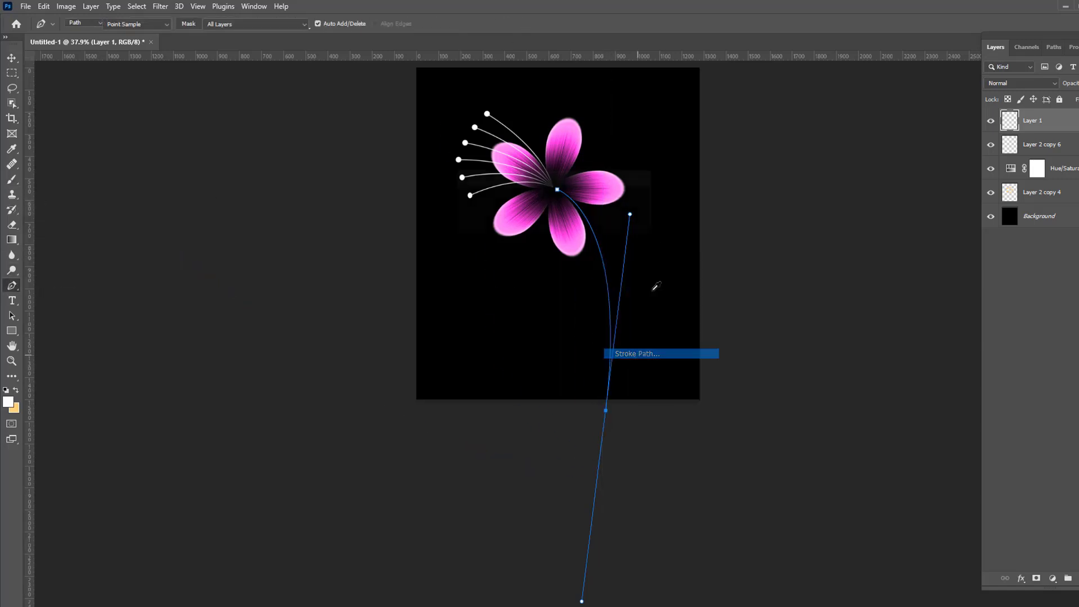
key(Return)
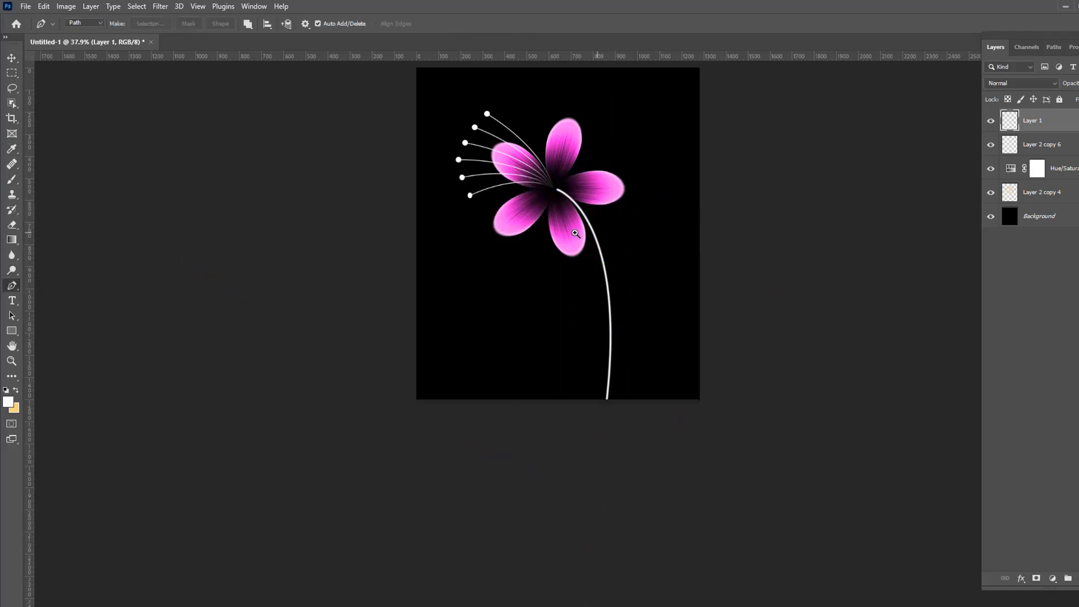
scroll(575, 233, down, 3)
scroll(579, 211, up, 8)
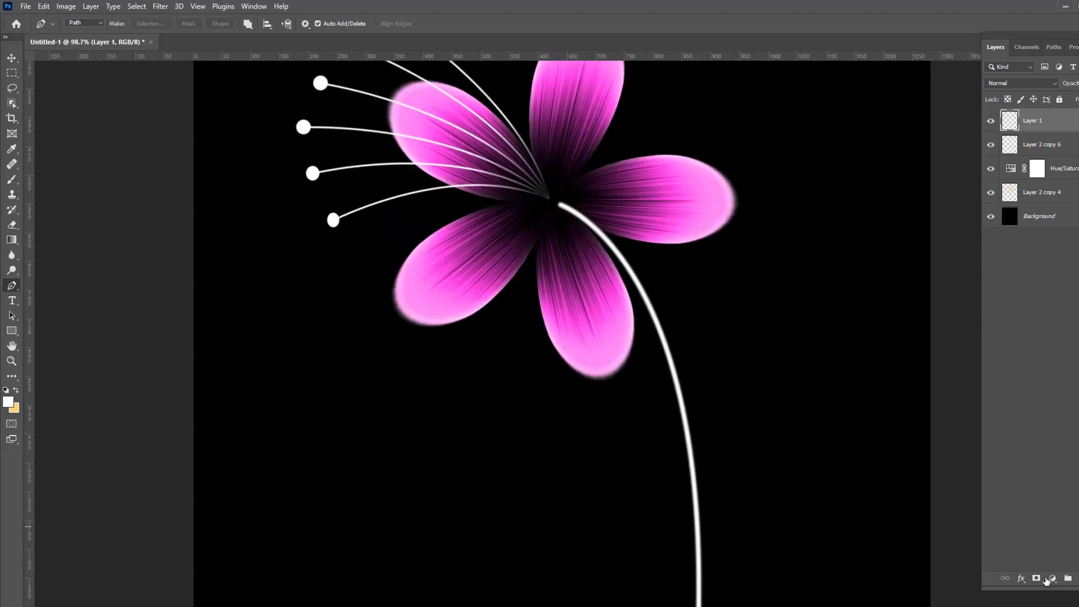
click(12, 180)
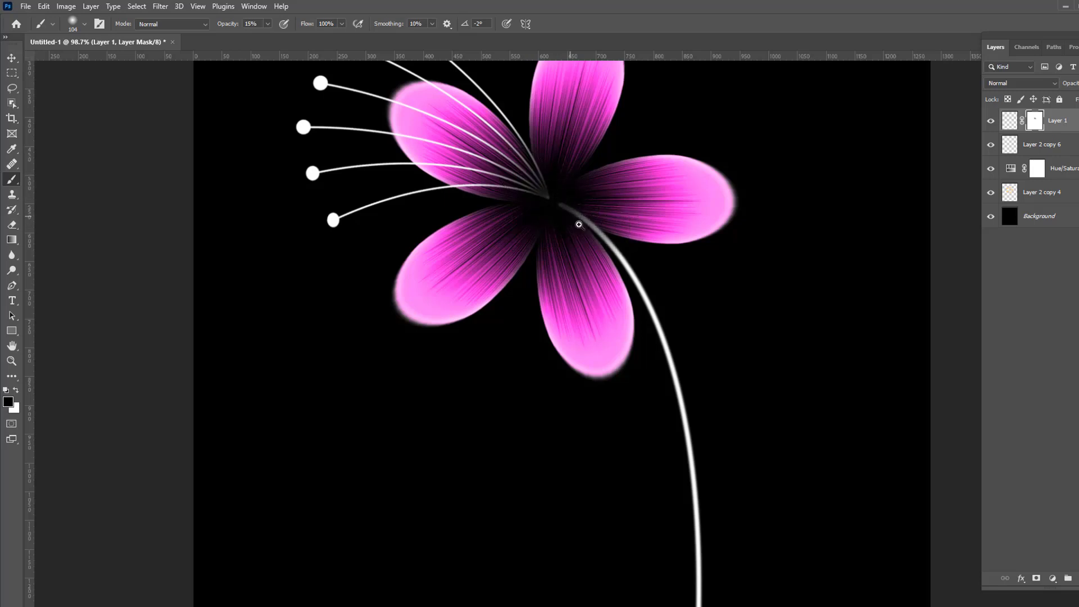
- Group Layer 1 through Layer 2 copy 4 into Group 1 and zoom in on the flower
scroll(579, 224, down, 8)
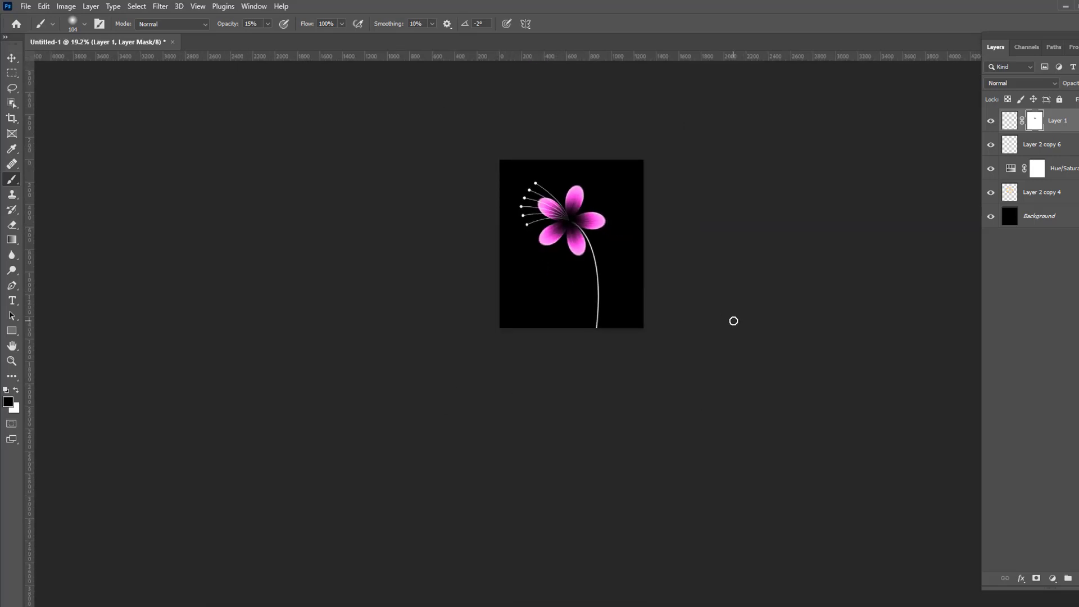
scroll(647, 257, up, 3)
scroll(591, 225, down, 1)
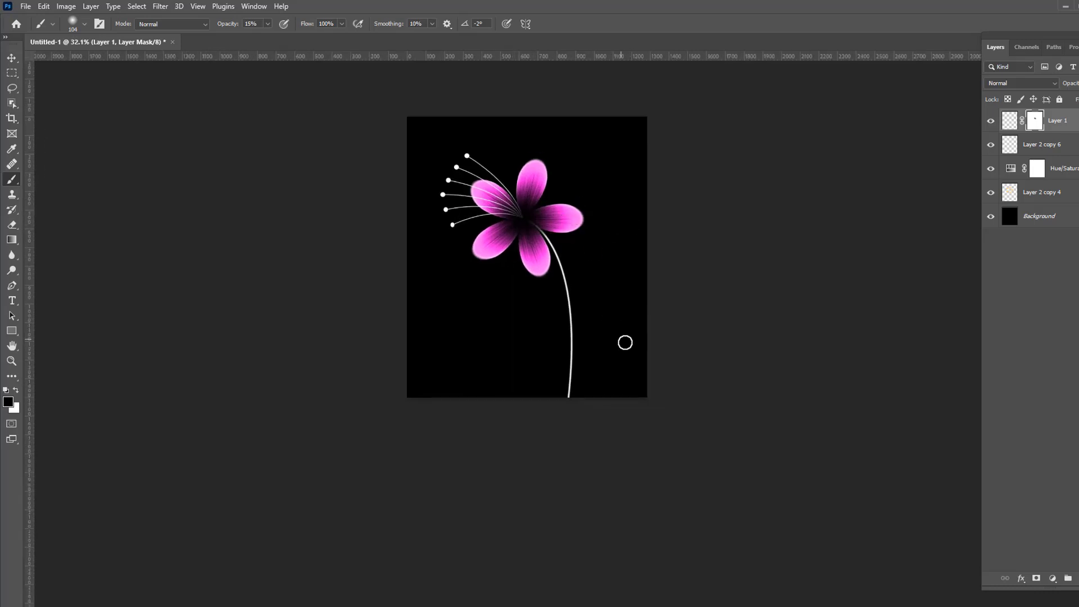
scroll(567, 312, down, 2)
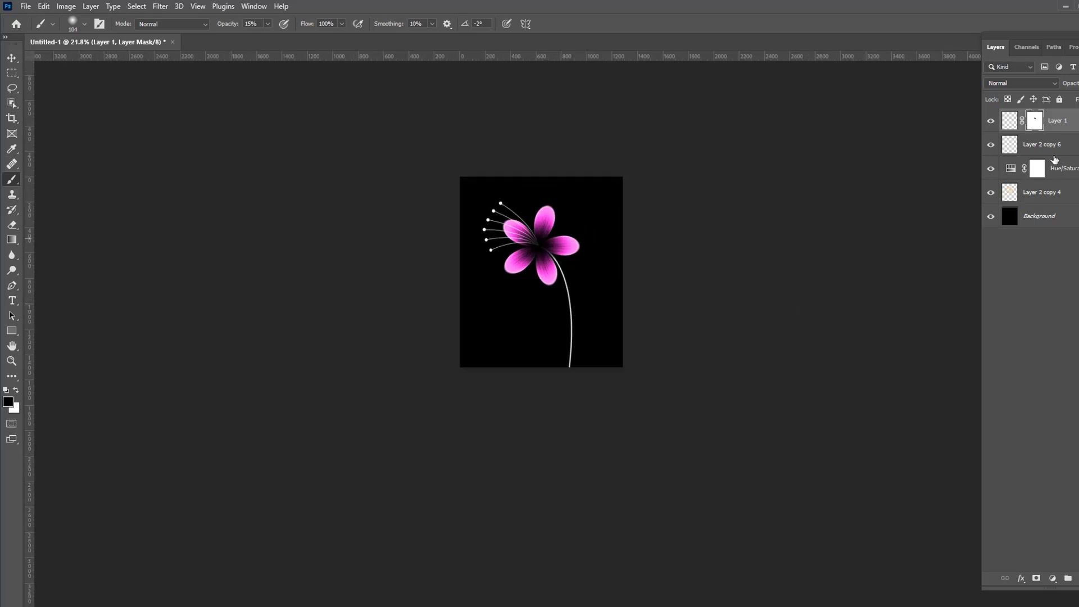
shift+click(1061, 193)
key(ctrl+g)
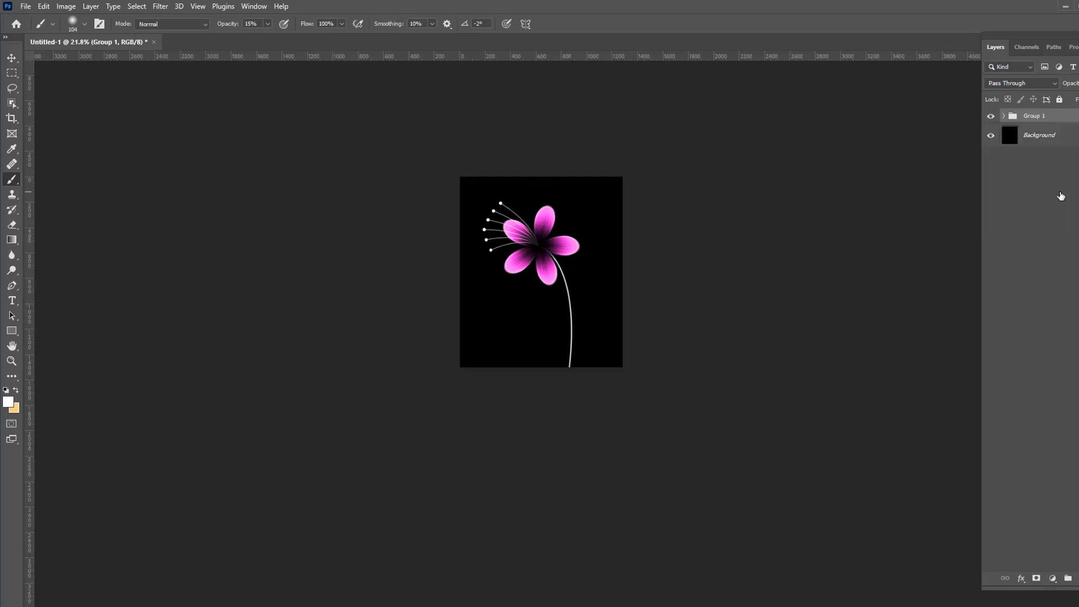
drag(585, 267, 601, 289)
- Nudge the flower group left, then duplicate the petals and shrink the copy to 18%
click(12, 58)
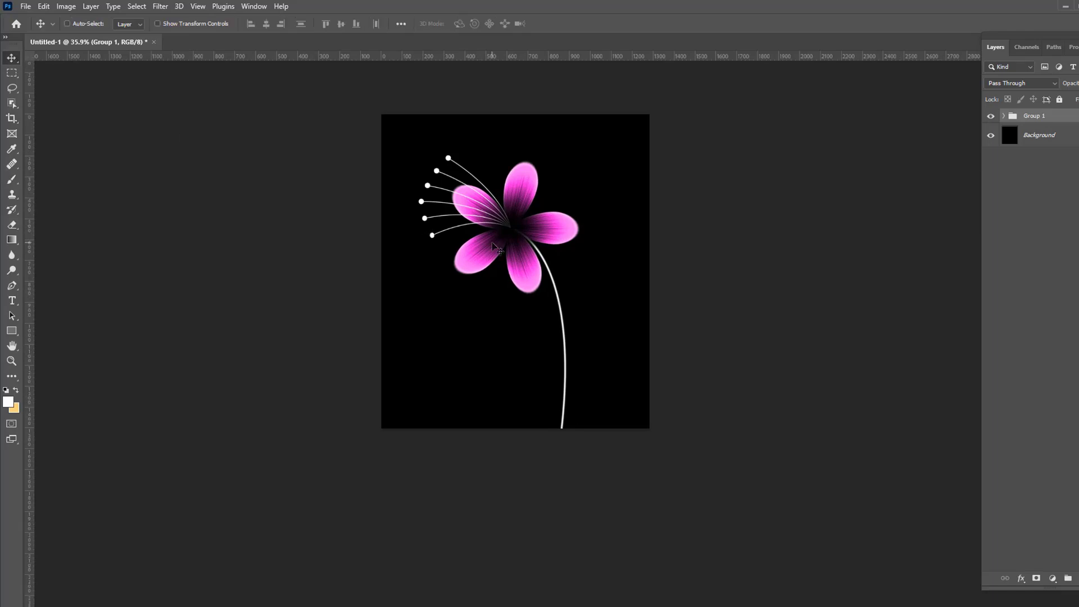
drag(493, 247, 470, 247)
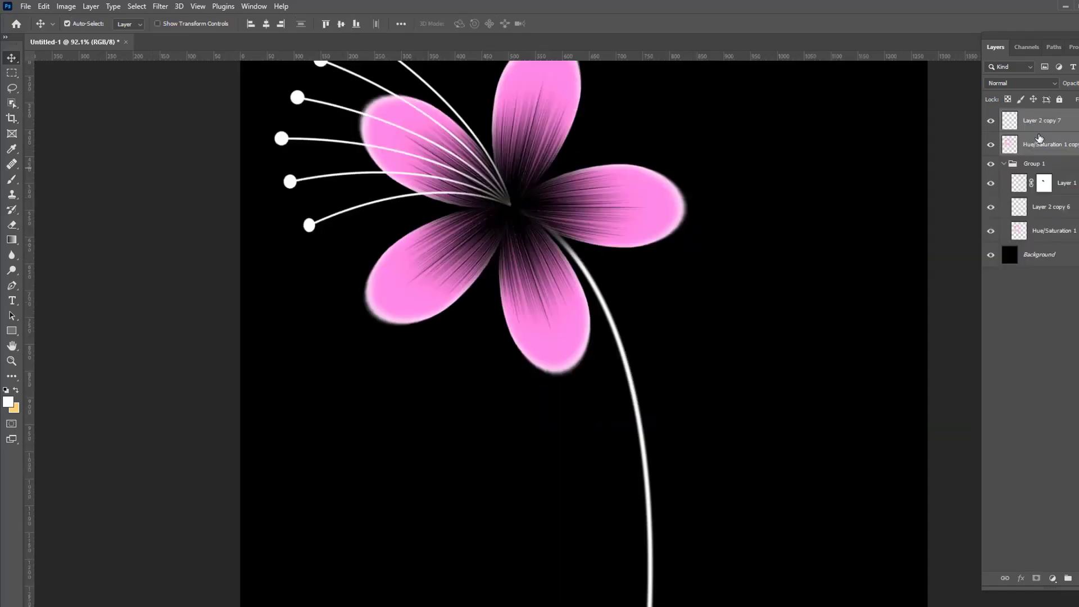
key(ctrl+j)
key(ctrl+t)
mouse_move(694, 386)
mouse_down()
mouse_move(557, 241)
mouse_move(511, 212)
mouse_up()
scroll(544, 215, up, 4)
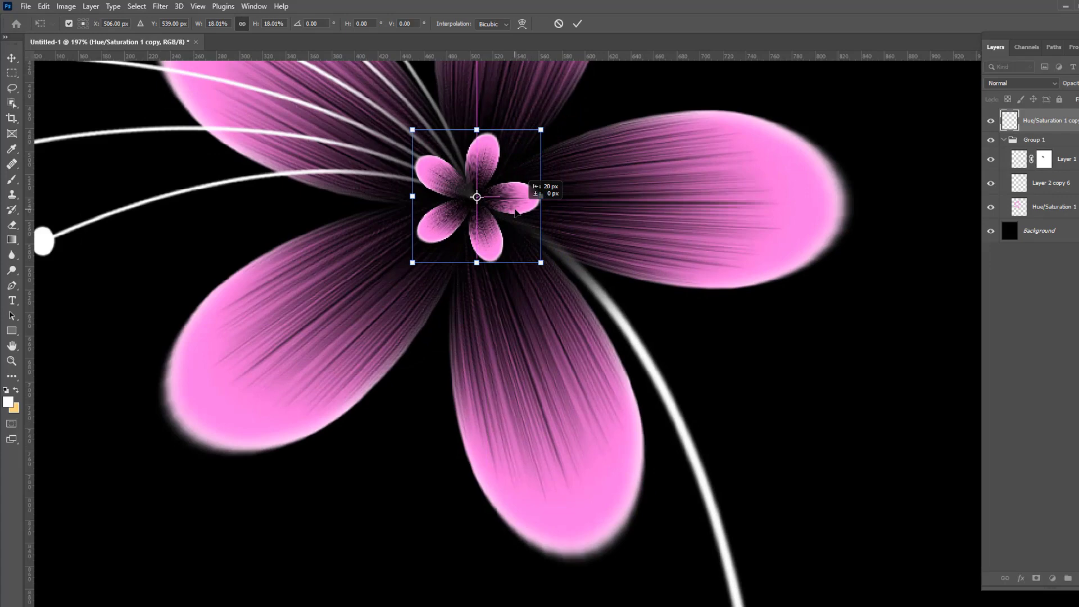
click(577, 23)
- Move the small petal copy into Group 1 and rotate it about -16°
scroll(532, 298, down, 2)
scroll(533, 298, down, 3)
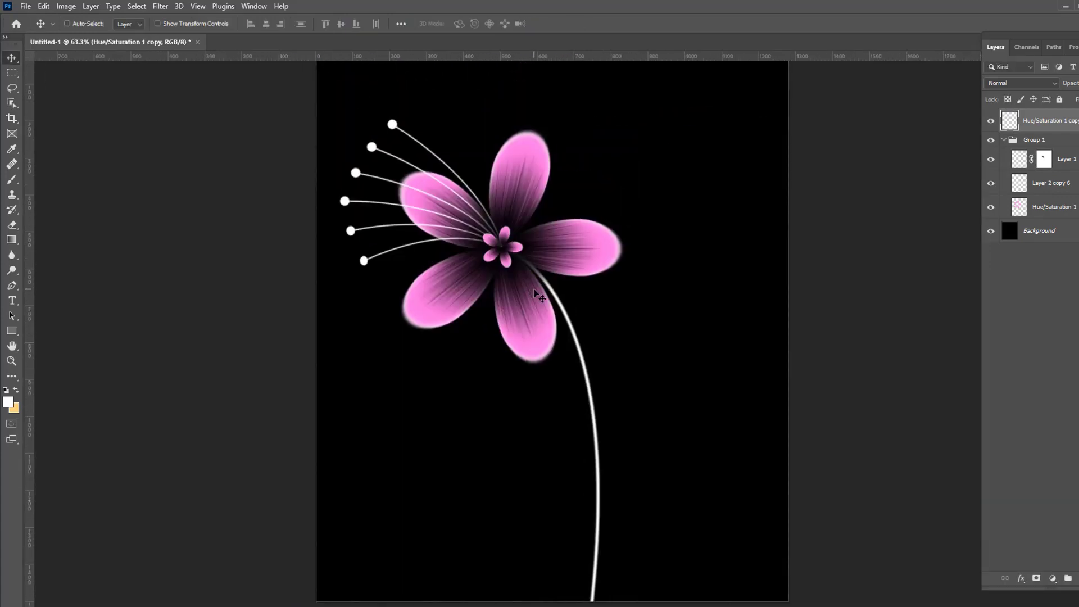
drag(1043, 121, 1065, 189)
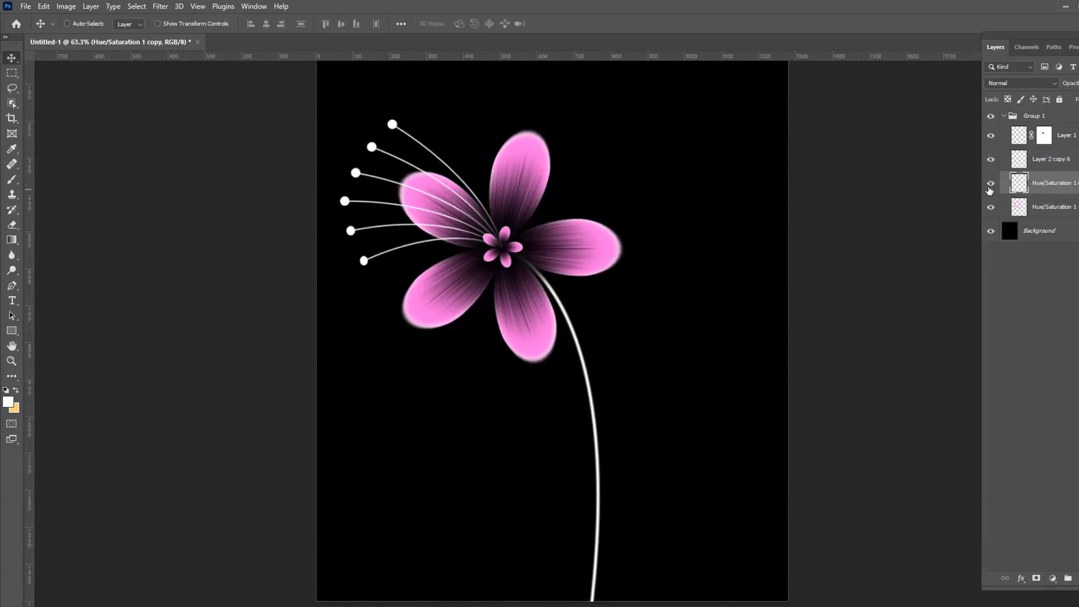
key(ctrl+t)
scroll(505, 247, up, 2)
drag(556, 188, 538, 176)
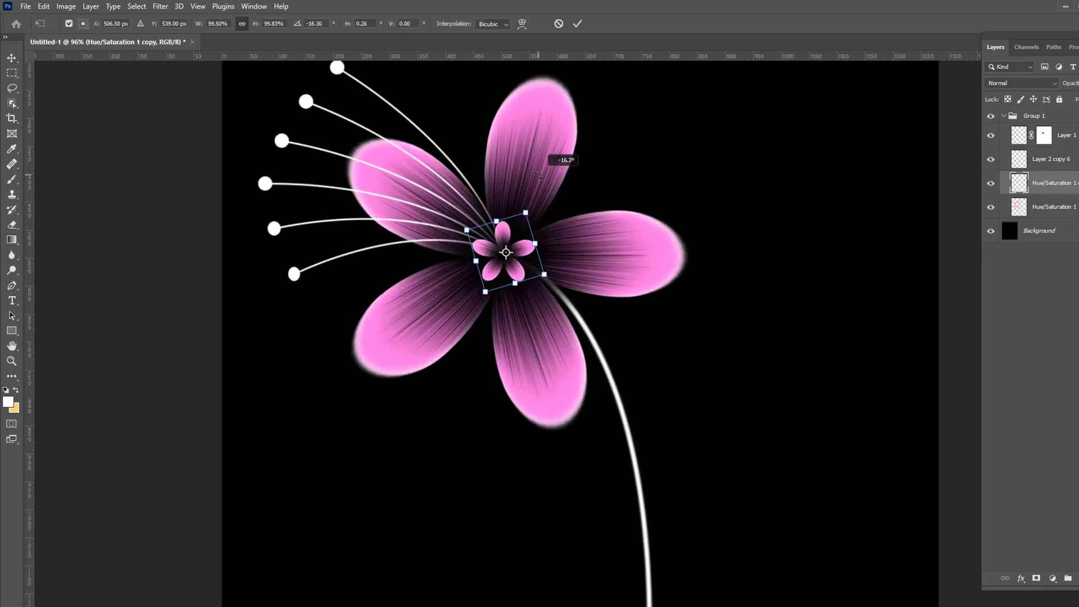
click(578, 24)
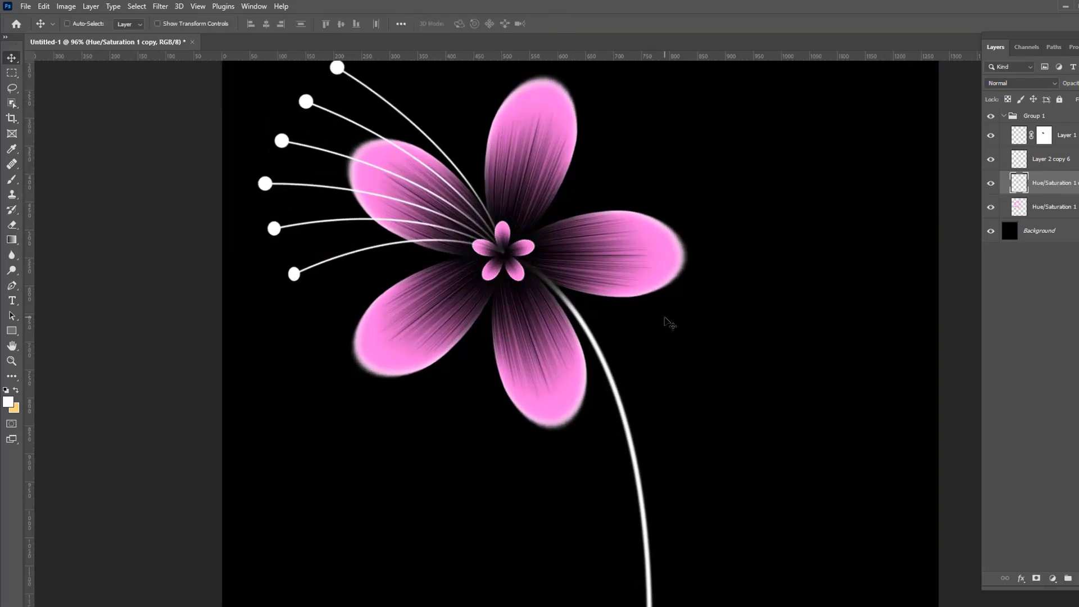
click(1044, 135)
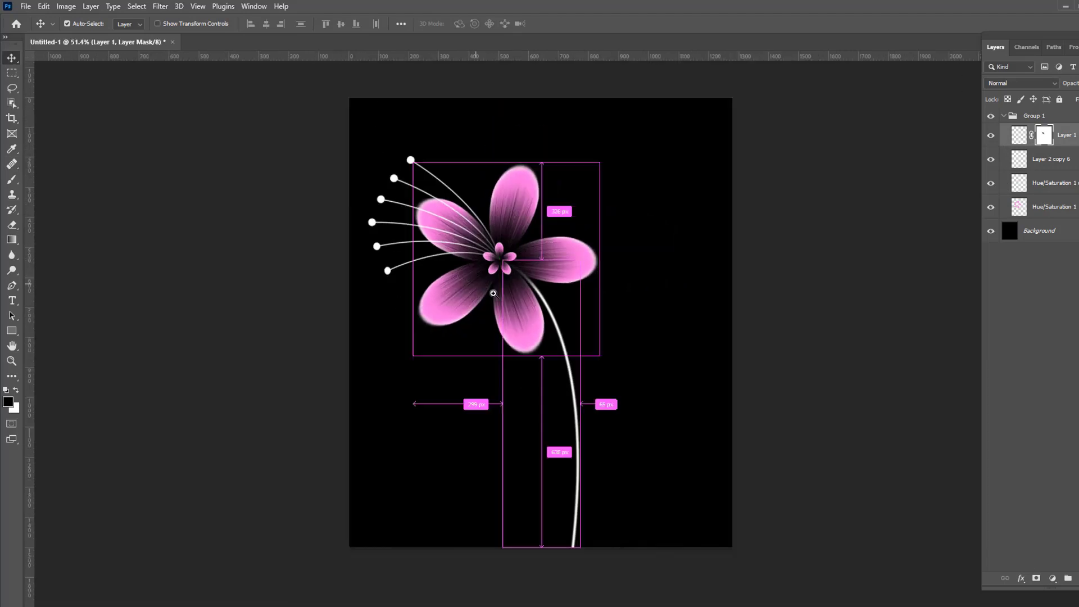
click(991, 183)
- Add a Hue/Saturation adjustment turning the small centre petals yellow
click(1046, 183)
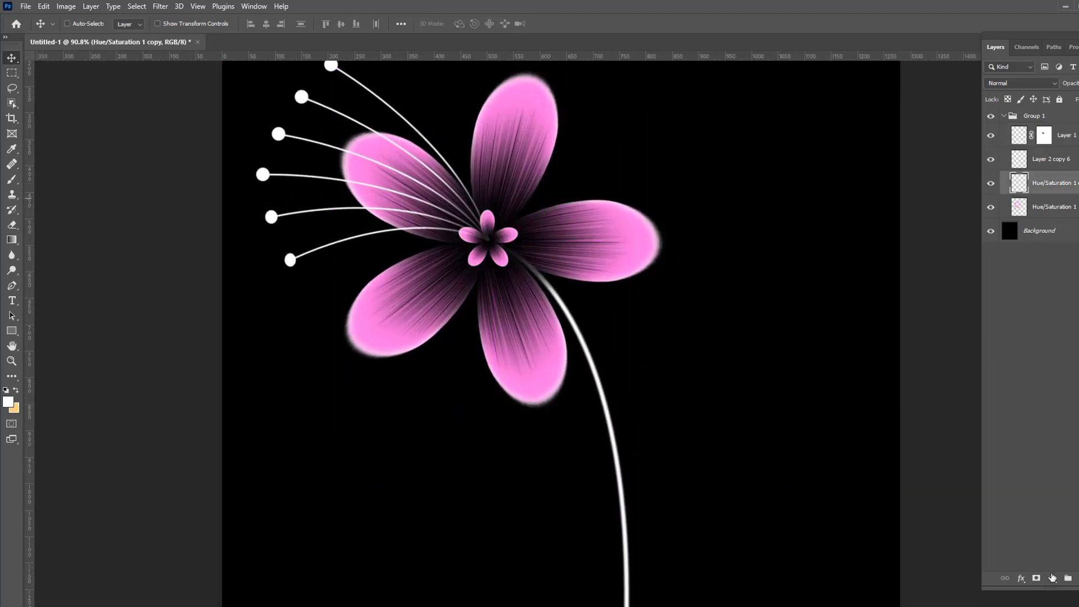
click(1053, 578)
click(1057, 461)
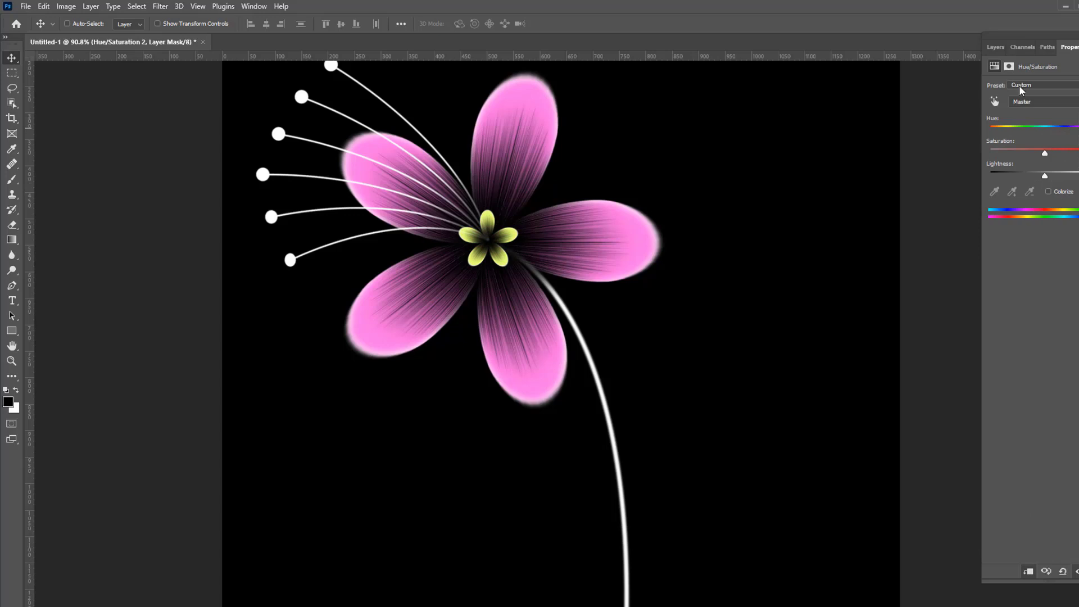
click(996, 46)
- Add a Hue/Saturation adjustment above Hue/Saturation 1 for stronger pink, then collapse and select Group 1
click(1052, 230)
click(1053, 578)
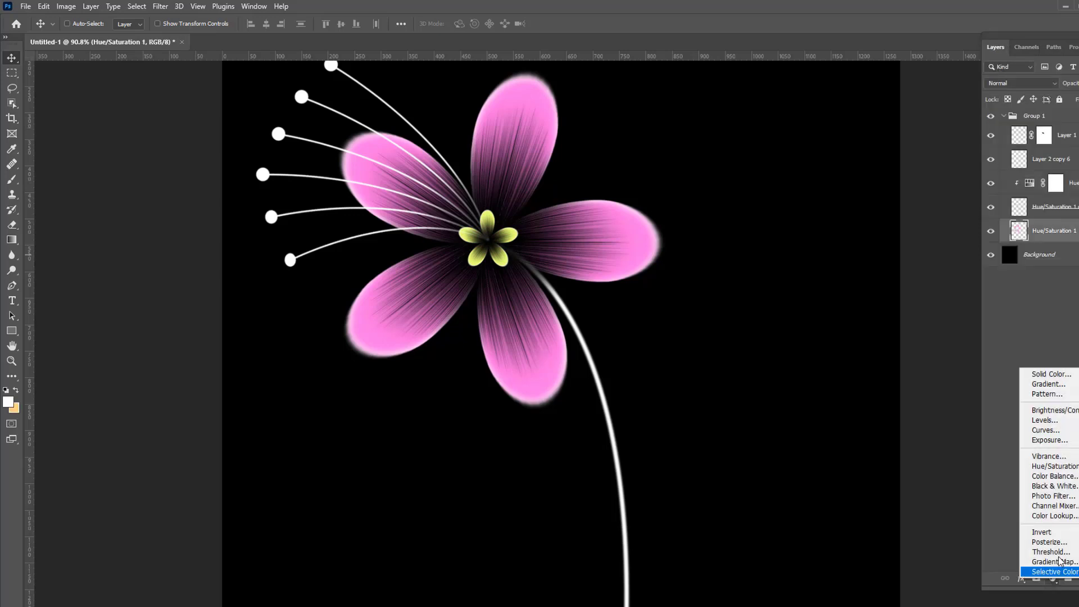
click(1065, 468)
click(996, 48)
scroll(498, 195, down, 5)
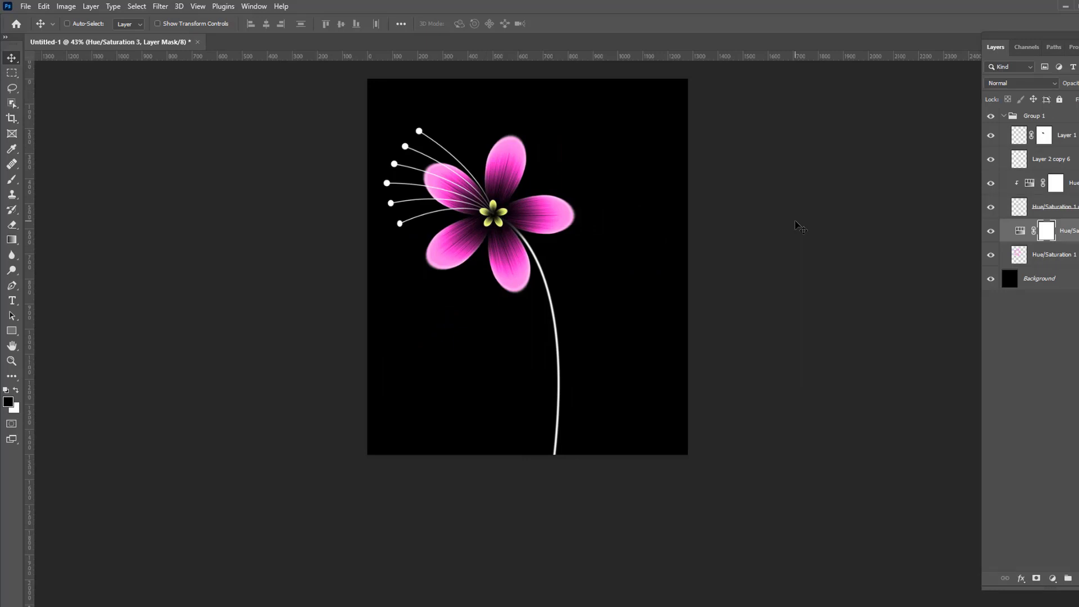
click(1004, 115)
click(1039, 122)
- Duplicate Group 1, scale it to about 52% and rotate it around the stem base
key(ctrl+j)
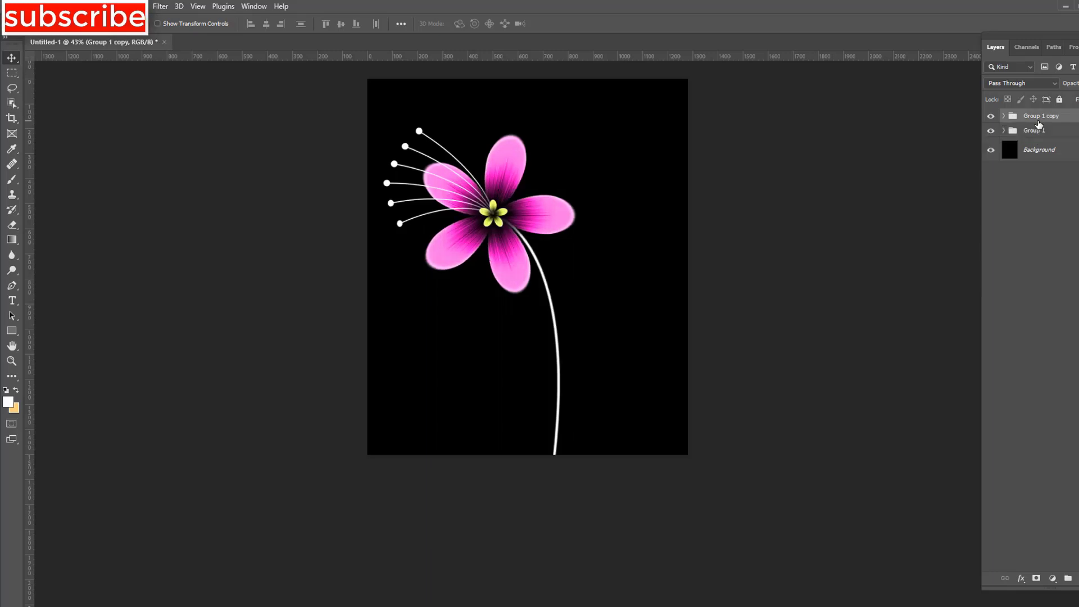
key(ctrl+t)
mouse_move(383, 127)
mouse_down()
mouse_move(479, 294)
mouse_move(476, 285)
mouse_up()
mouse_move(523, 347)
mouse_down()
mouse_move(507, 347)
mouse_move(555, 456)
mouse_up()
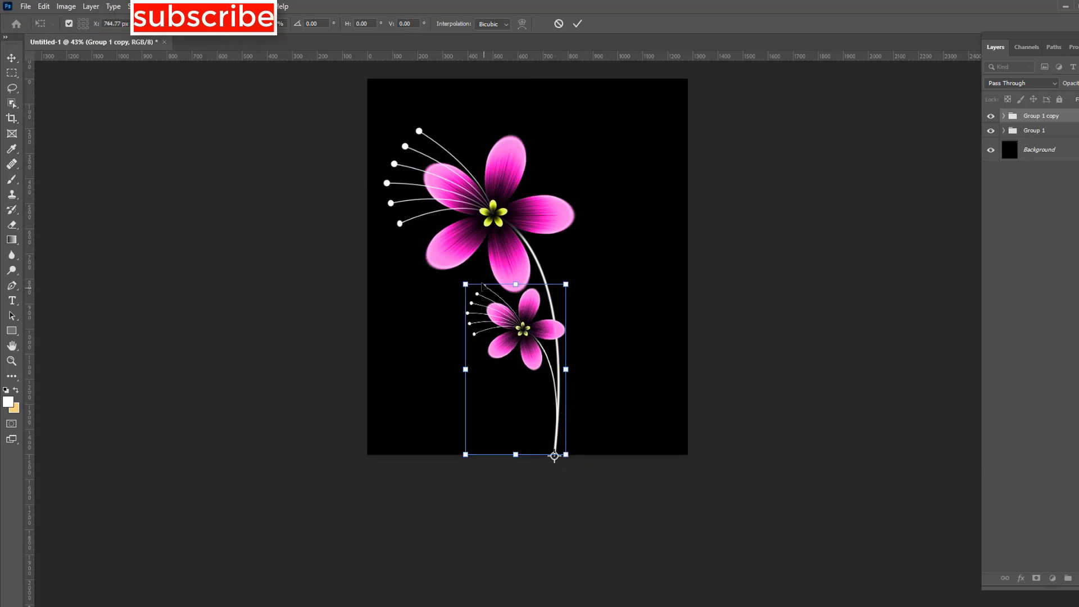
mouse_move(472, 275)
mouse_down()
mouse_move(425, 269)
mouse_move(401, 290)
mouse_up()
click(578, 23)
key(ctrl+t)
right_click(526, 335)
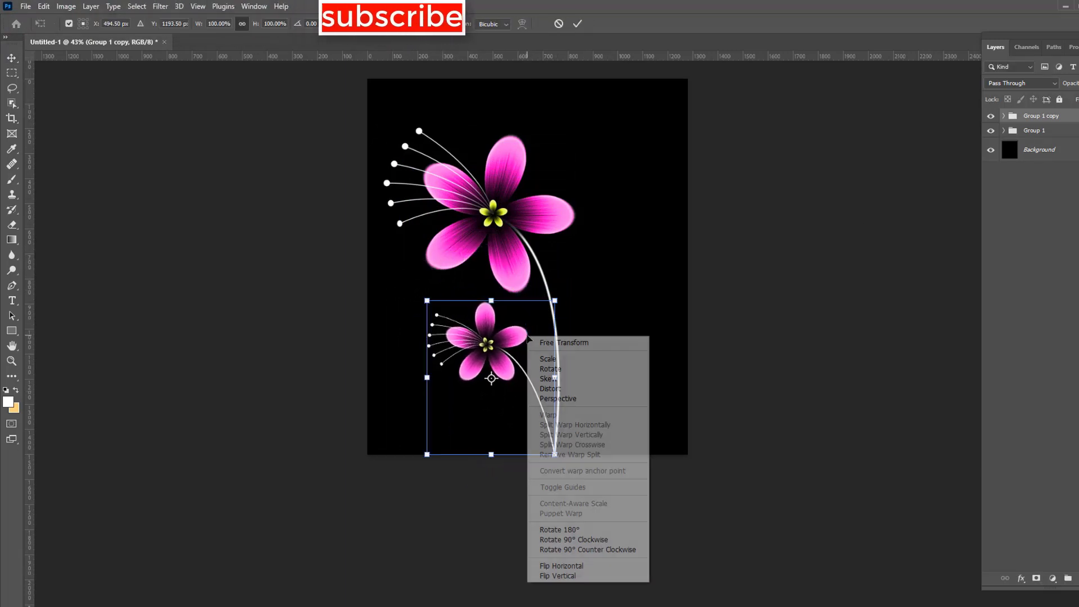
key(Escape)
click(579, 25)
- Duplicate the small flower, flip it horizontally, and rotate and enlarge it to the right
key(ctrl+alt+t)
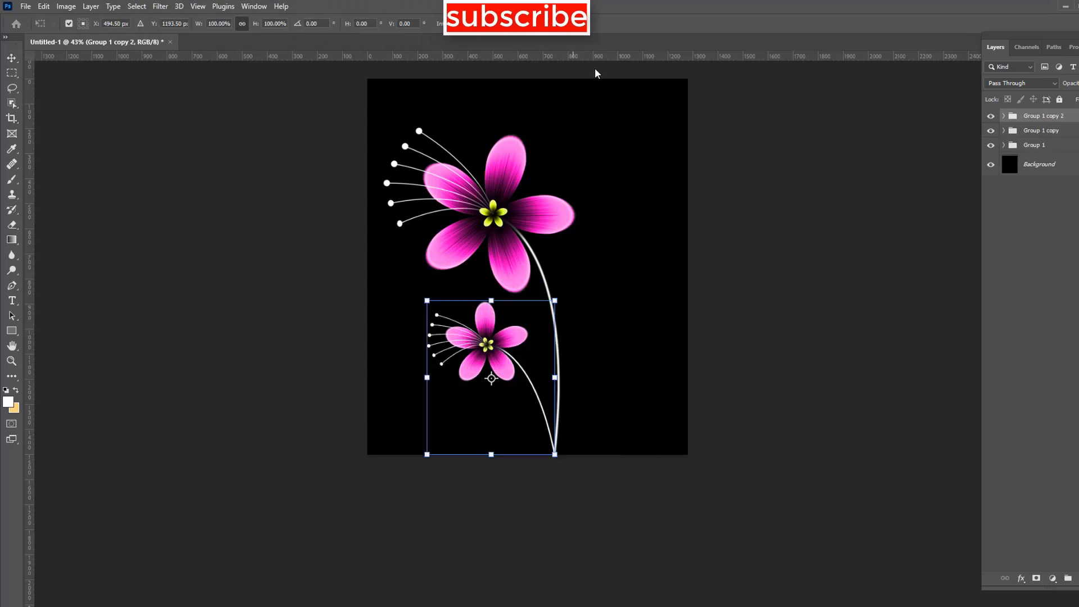
right_click(508, 332)
click(541, 562)
mouse_move(489, 365)
mouse_down()
mouse_move(619, 366)
mouse_move(555, 455)
mouse_up()
mouse_move(706, 253)
mouse_down()
mouse_move(665, 193)
mouse_move(663, 209)
mouse_up()
- Commit the third flower's transform to finish the three-flower bouquet
click(577, 24)
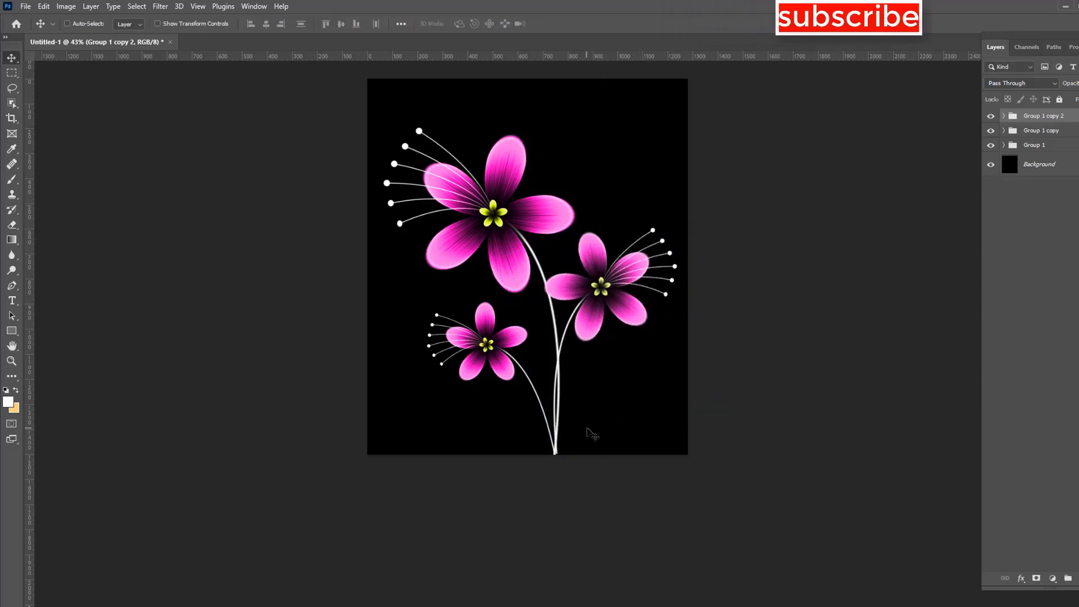